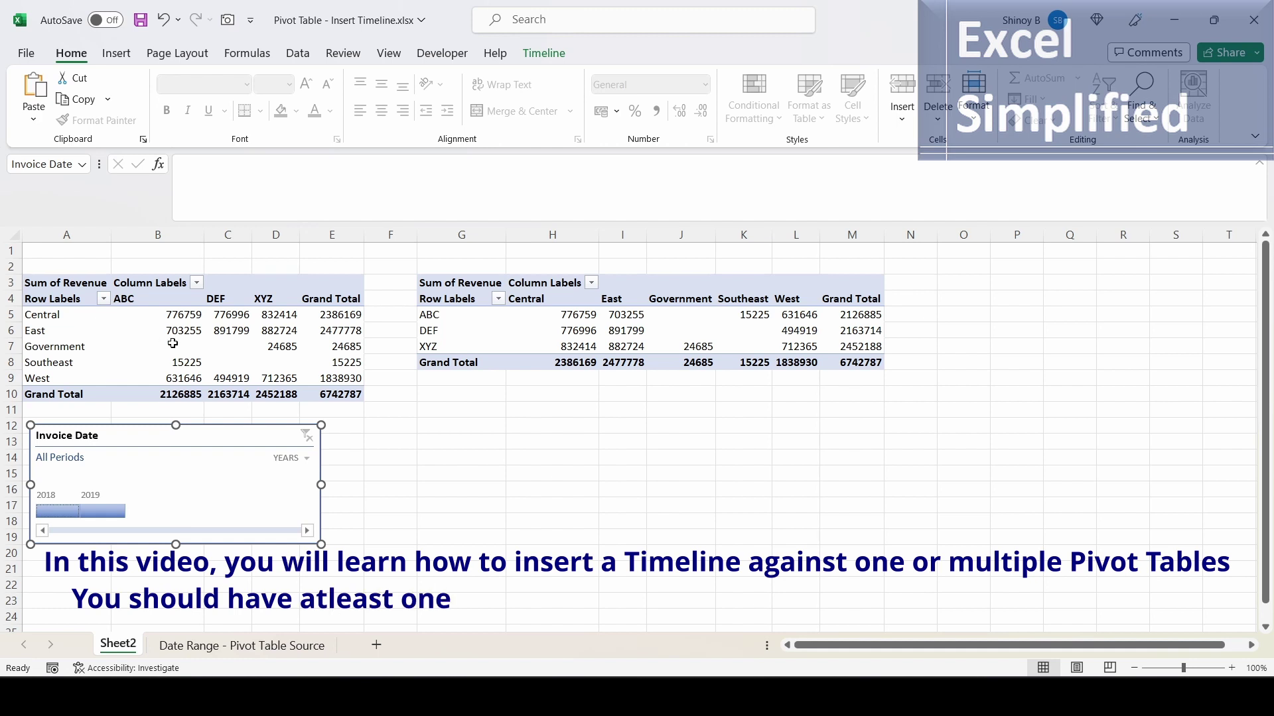
Step: Use the Invoice Date timeline to filter both Sheet2 pivot tables, trying 2019 and settling on 2018
click(227, 314)
click(554, 314)
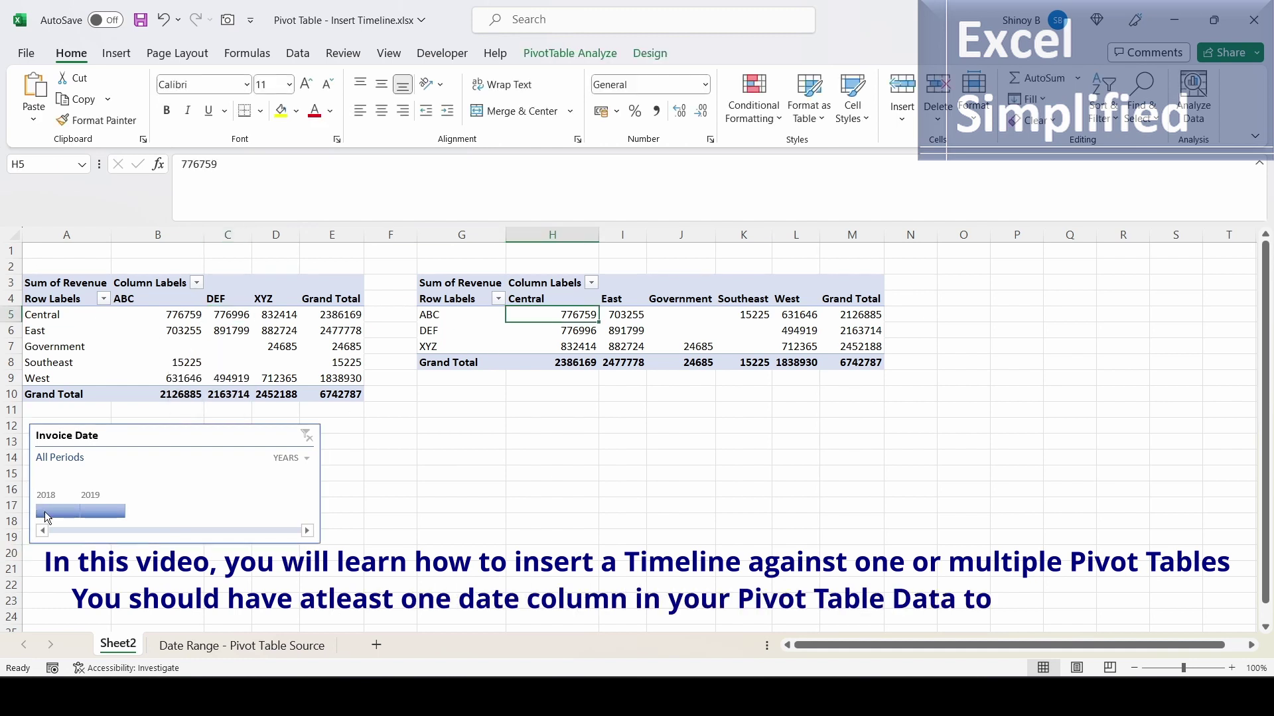
click(116, 432)
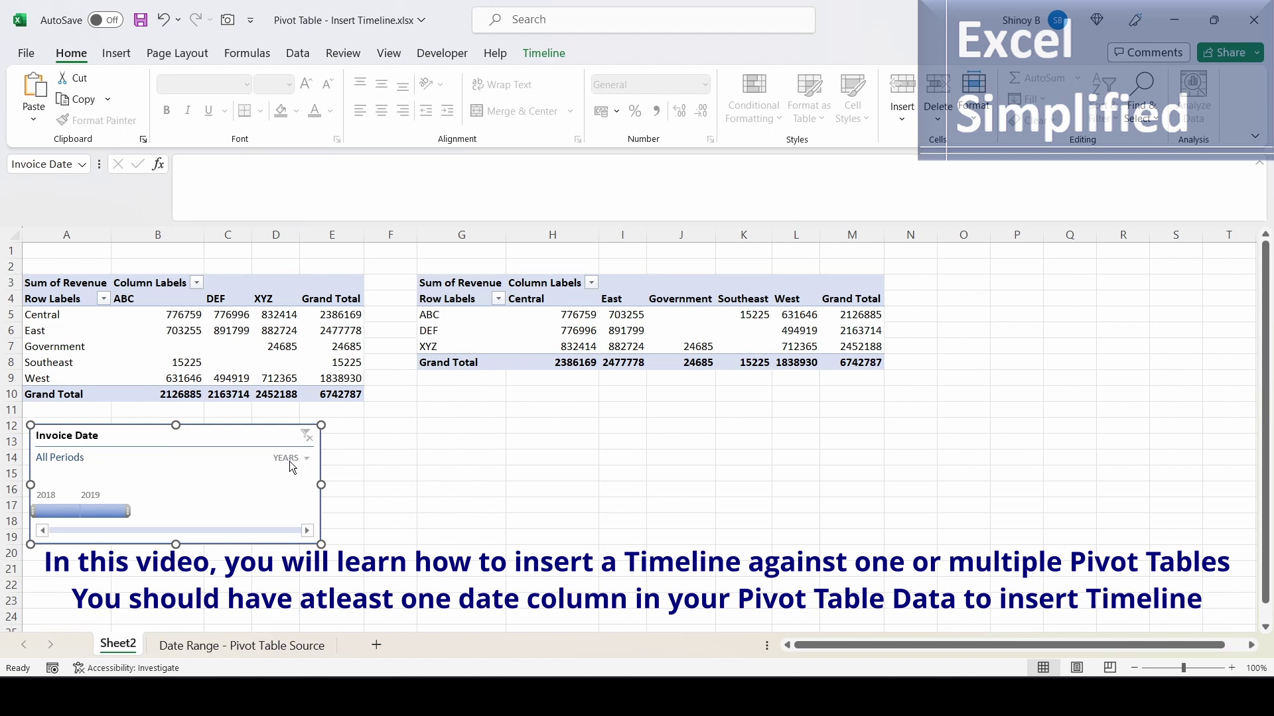
click(53, 512)
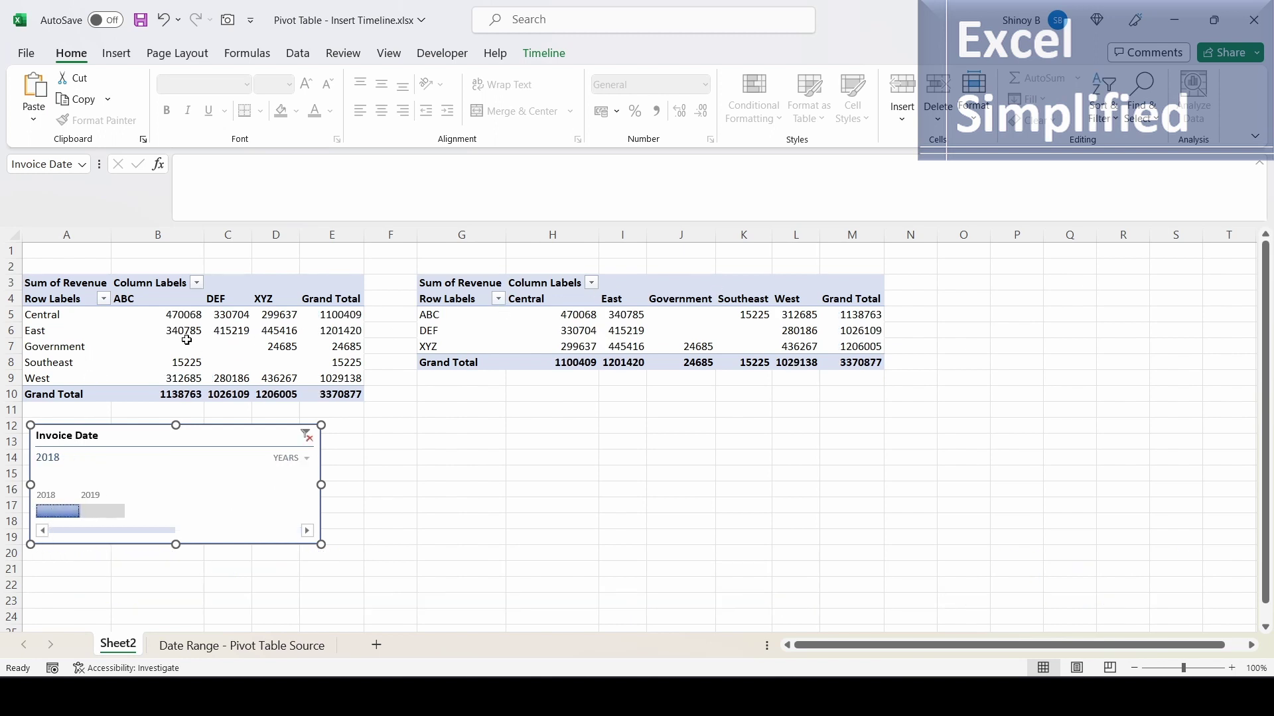
click(101, 511)
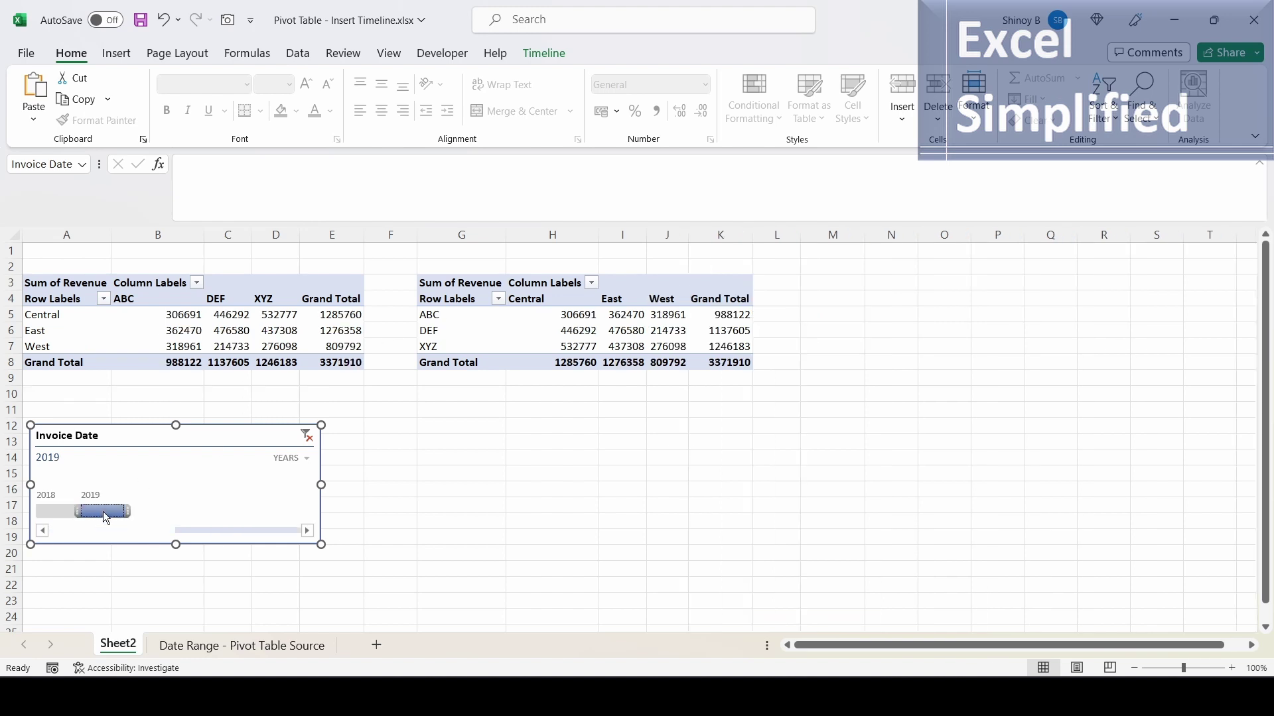
click(54, 512)
Step: Switch the timeline to quarters and step through Q1, Q2 and Q3 2018
click(309, 460)
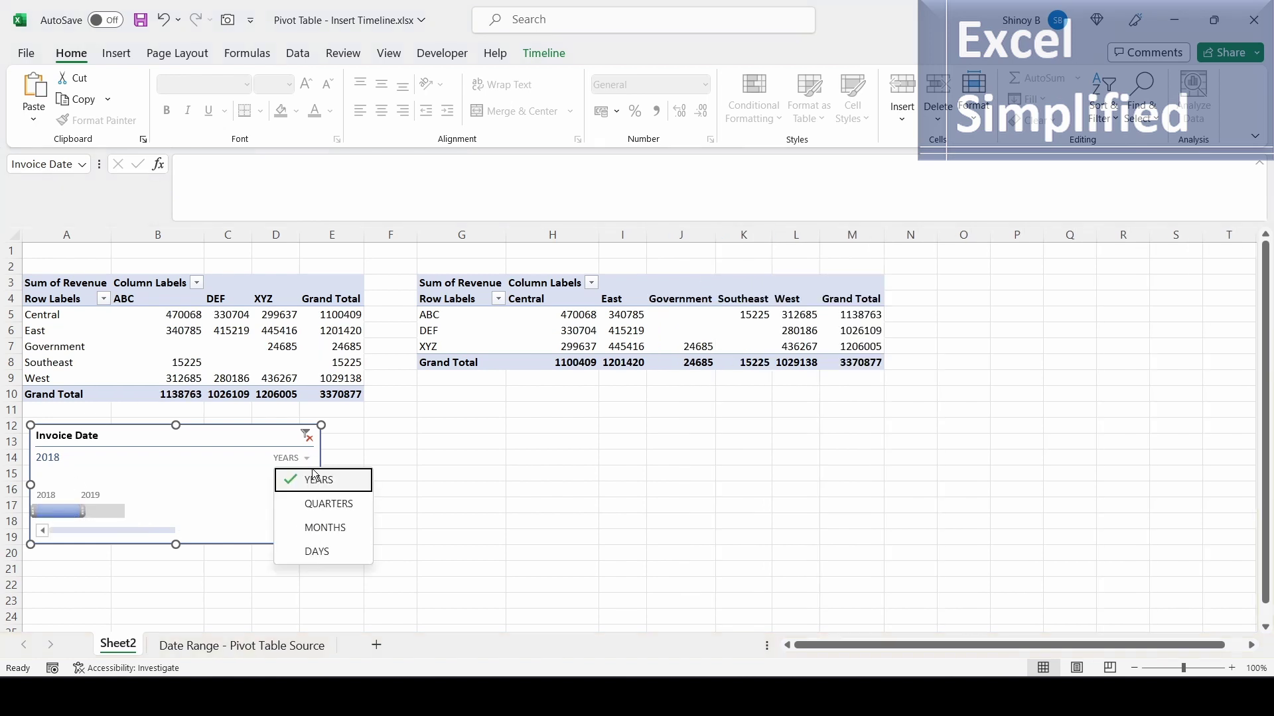
click(318, 505)
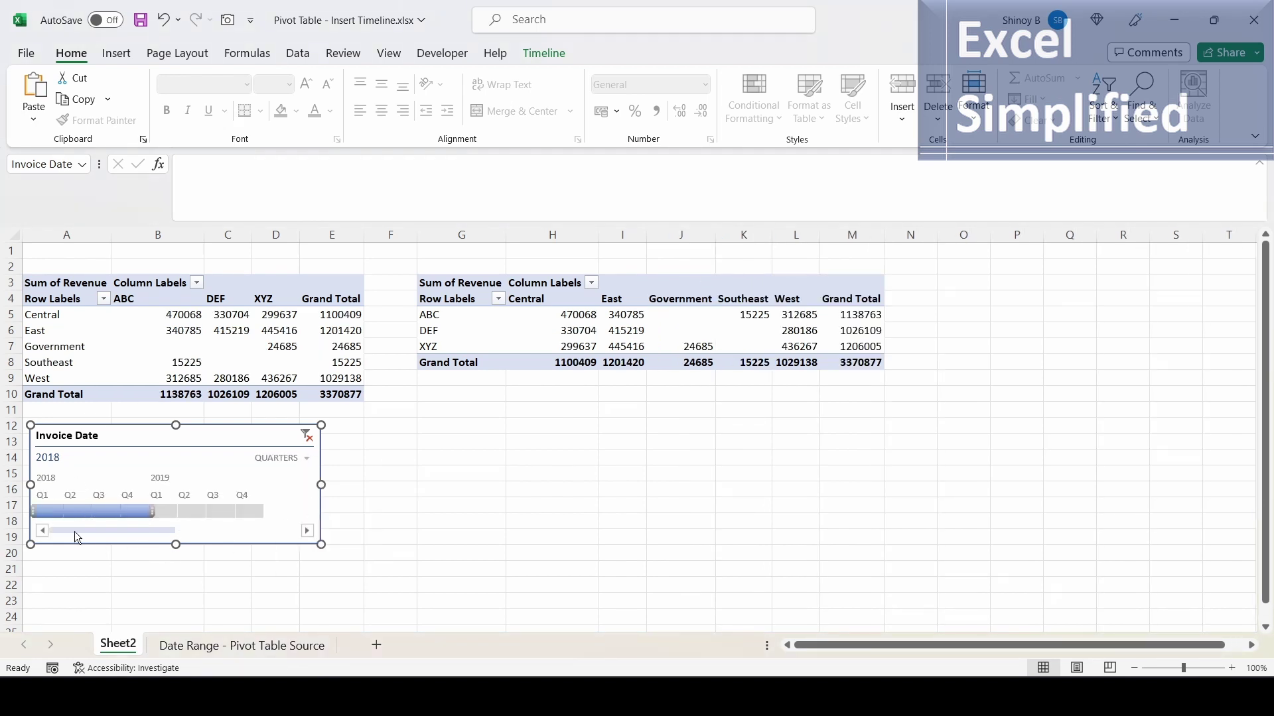
click(41, 508)
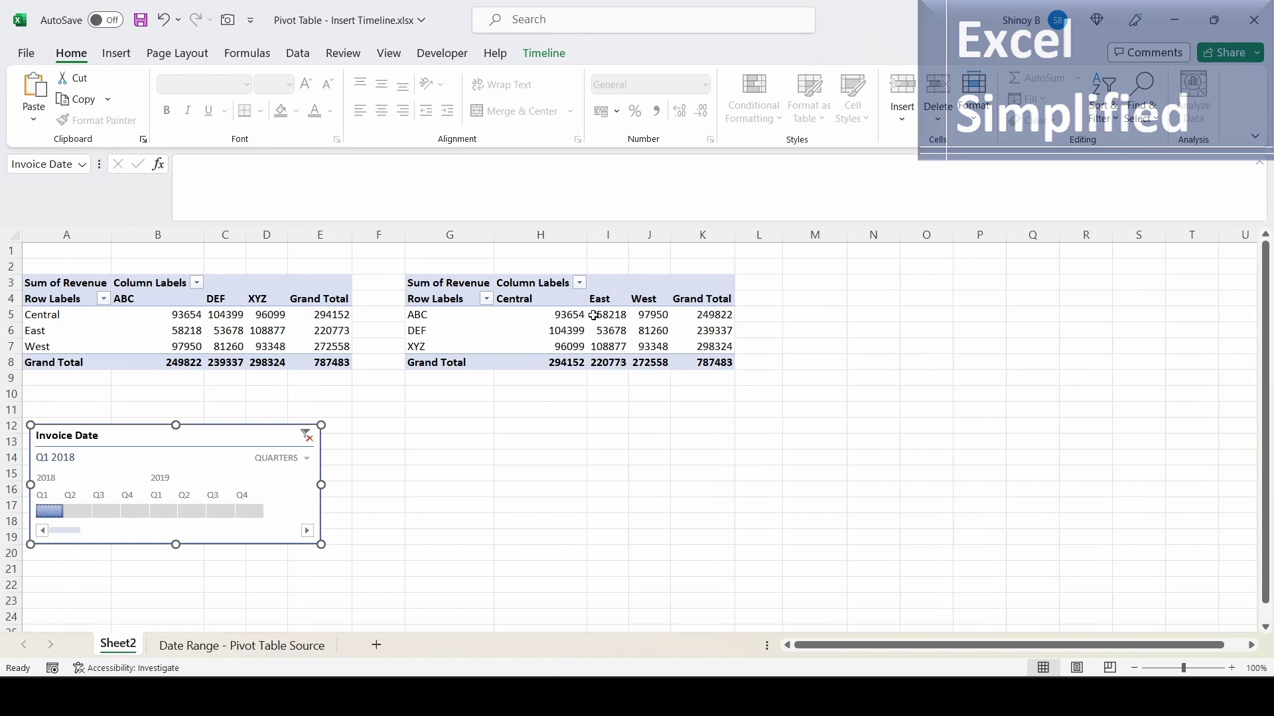
click(83, 515)
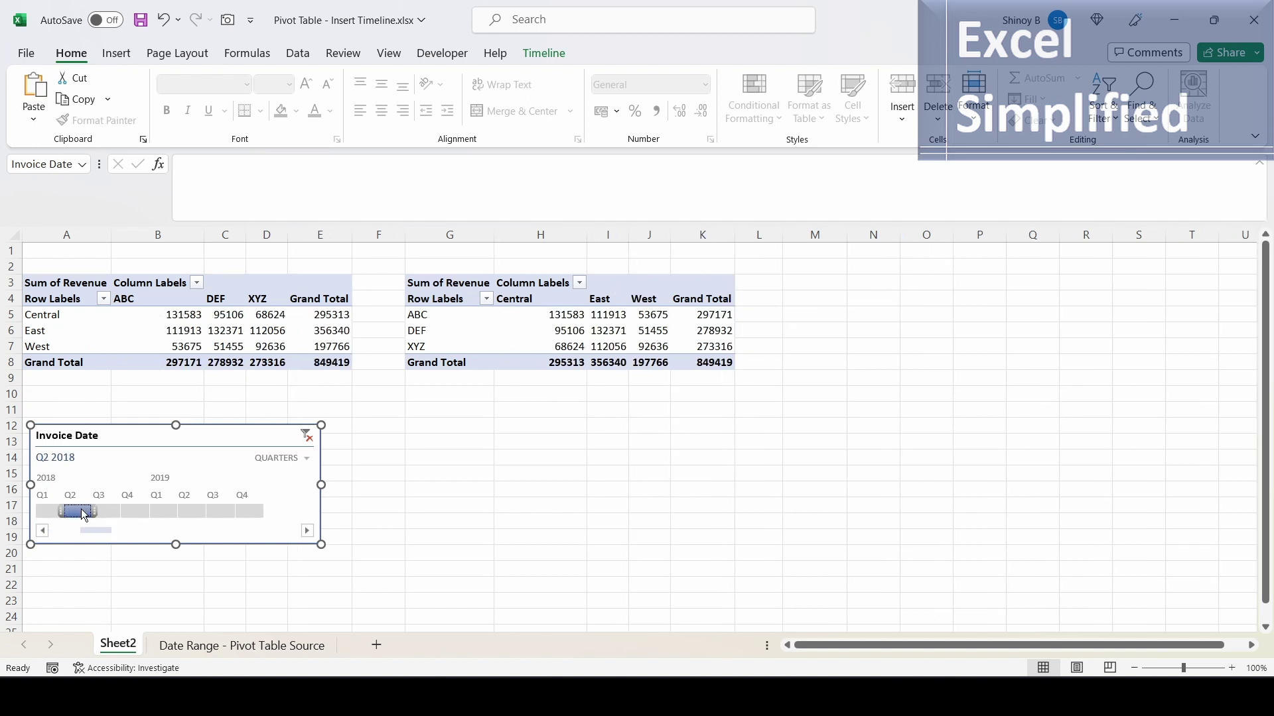
click(109, 514)
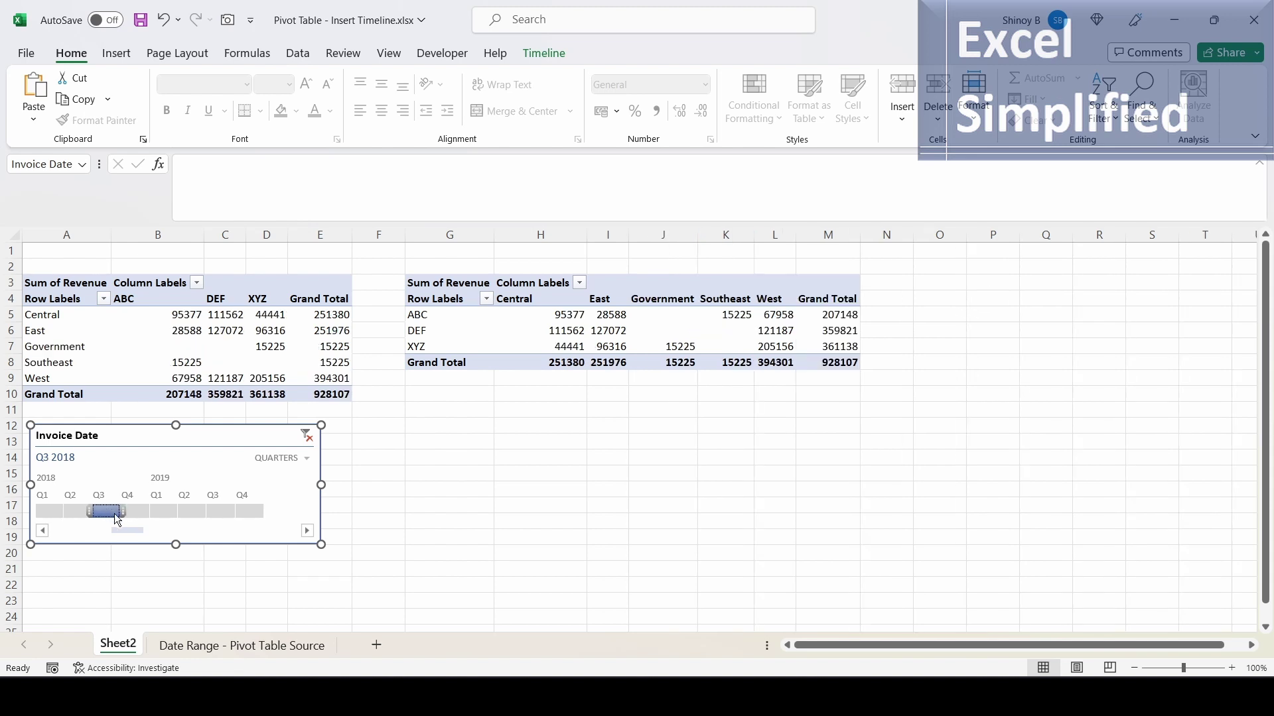
Step: Switch the timeline to months, scroll back to January and step through Jan, Feb and Mar 2018
click(311, 461)
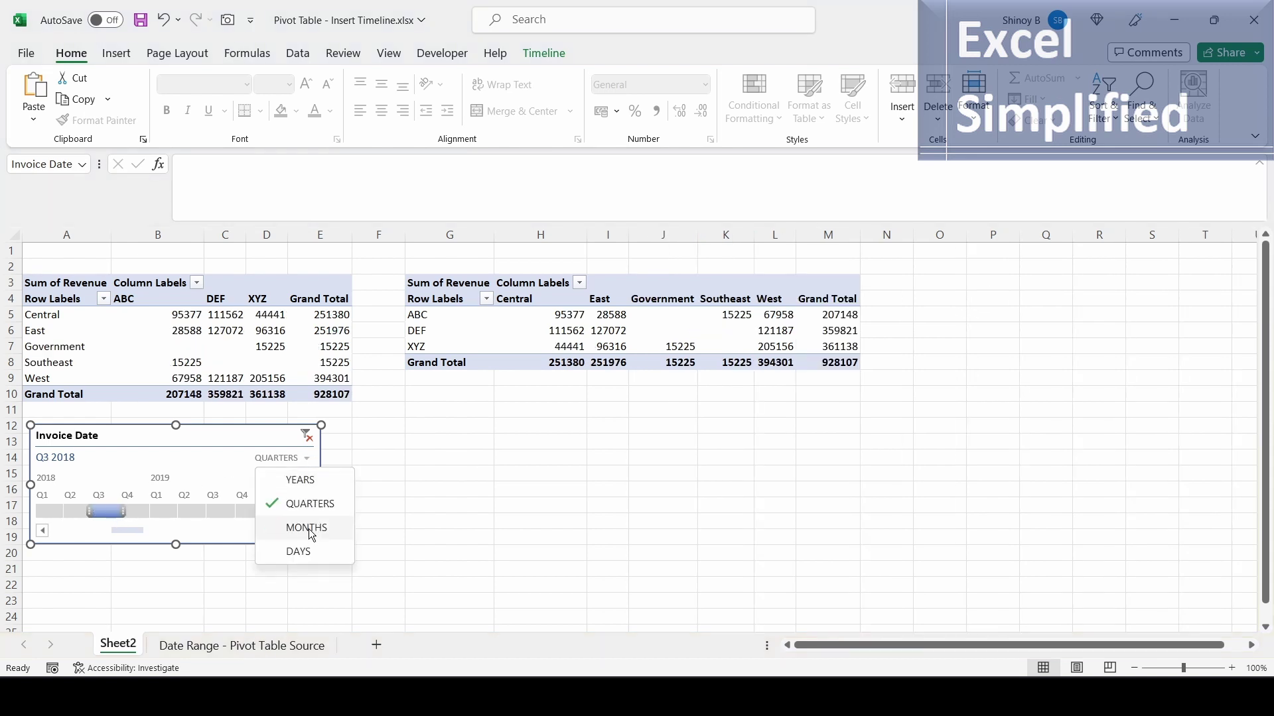
click(281, 527)
drag(119, 532, 74, 529)
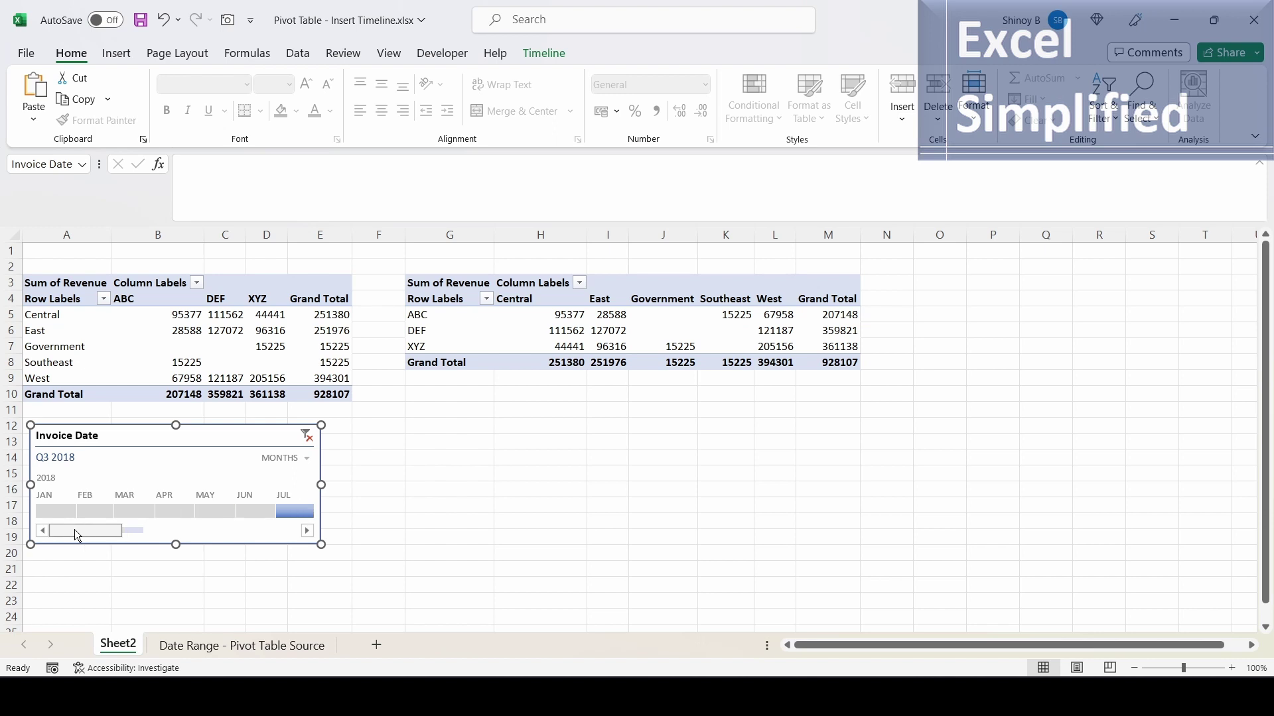
click(47, 511)
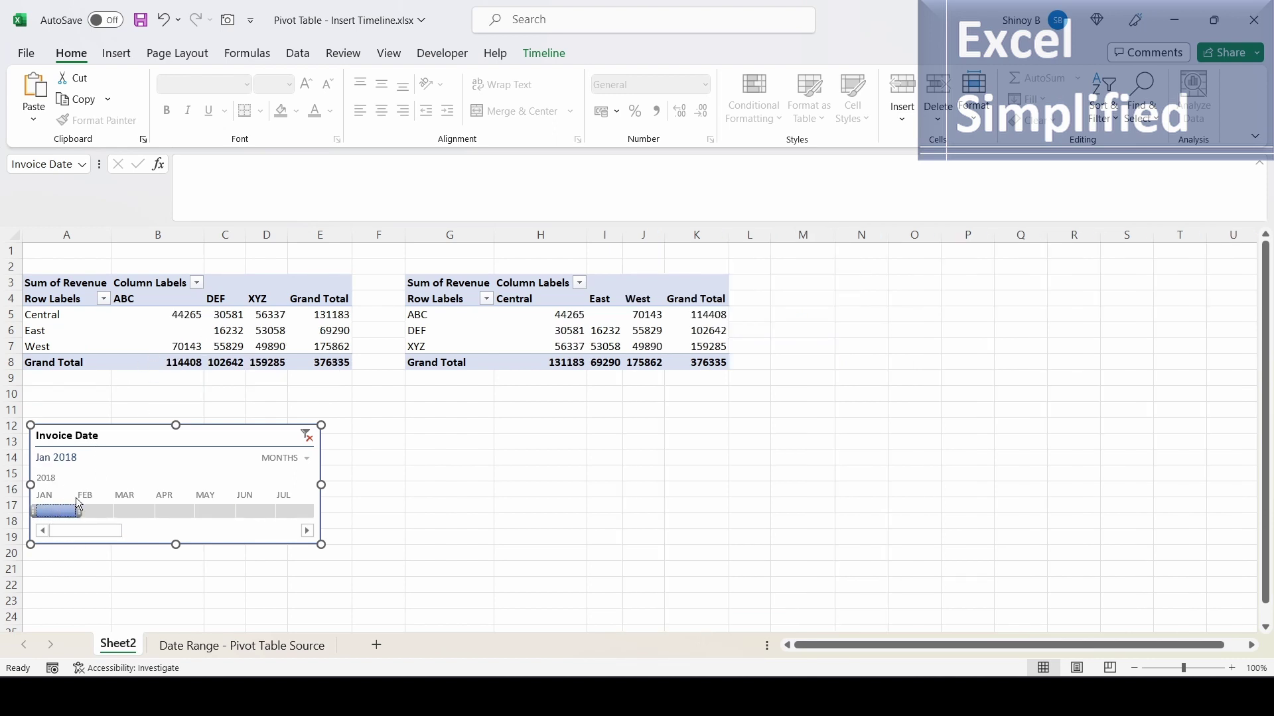
click(100, 512)
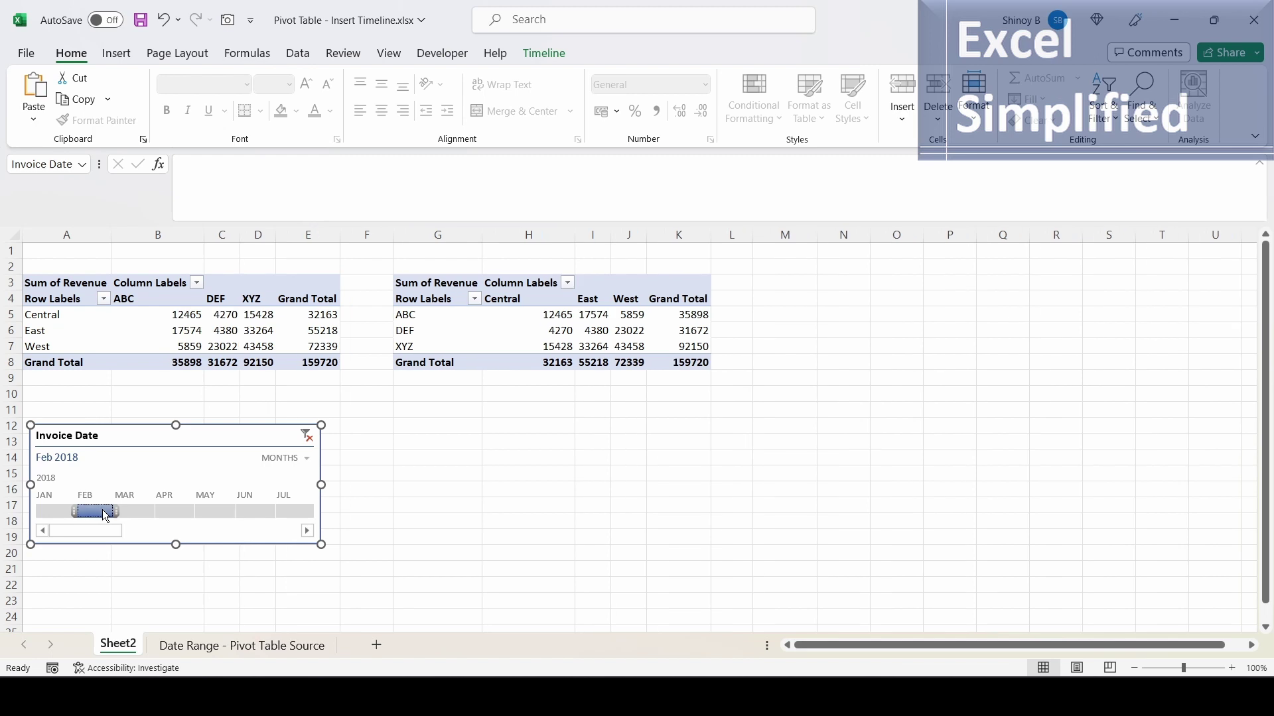
click(148, 512)
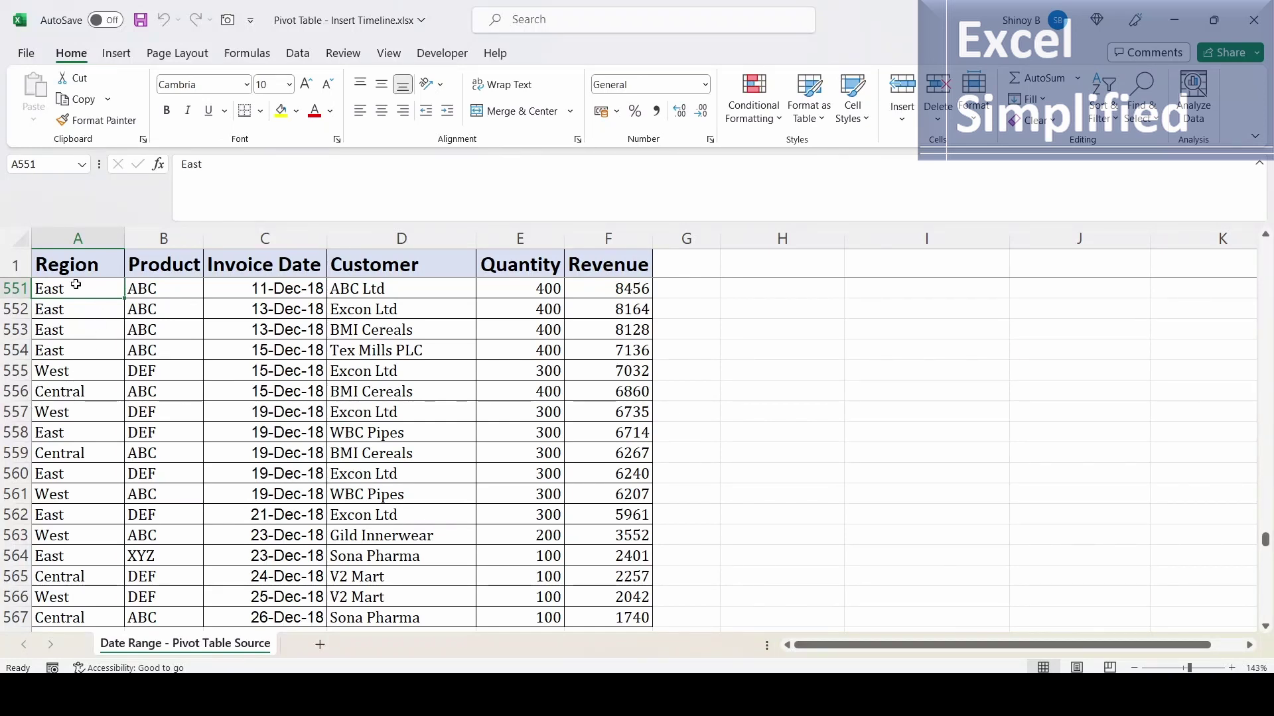
Step: Select the source data from the Region header and start a PivotTable from Table/Range
drag(71, 272, 419, 511)
click(79, 264)
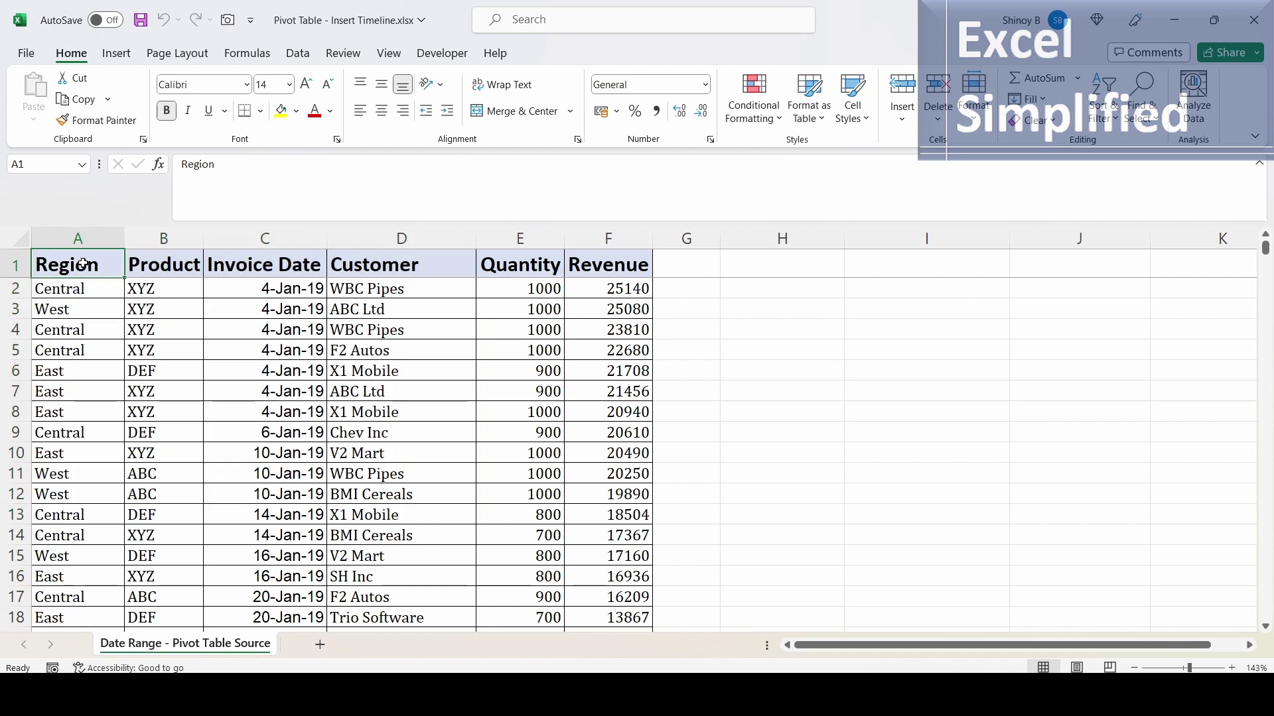
click(117, 54)
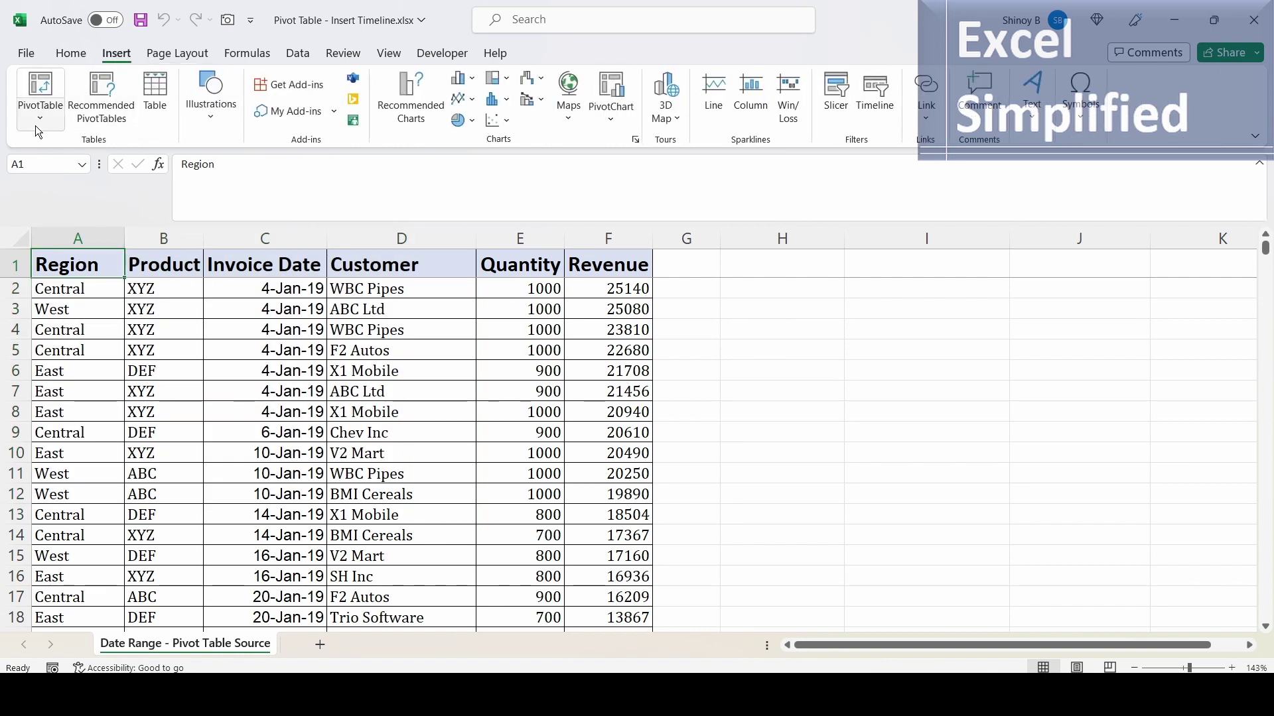
click(35, 121)
click(65, 147)
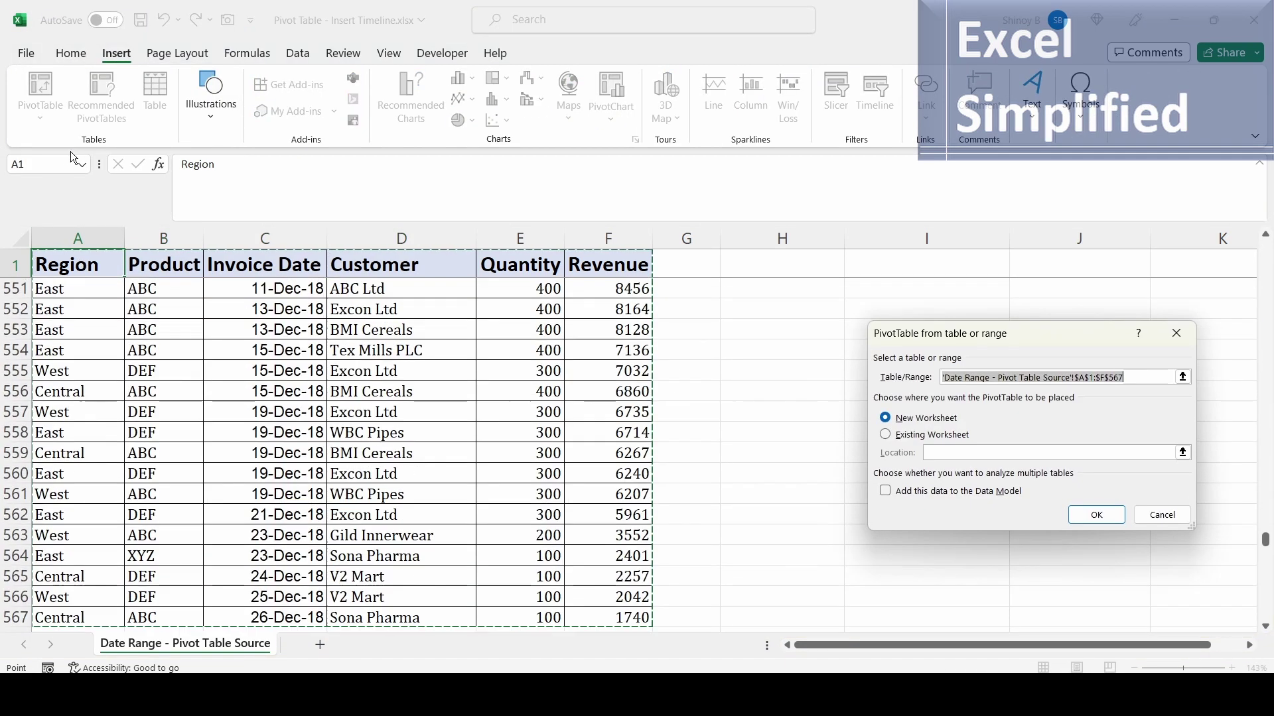
Step: Create PivotTable4 on a new sheet with Region rows, Product columns and Sum of Revenue
click(1096, 515)
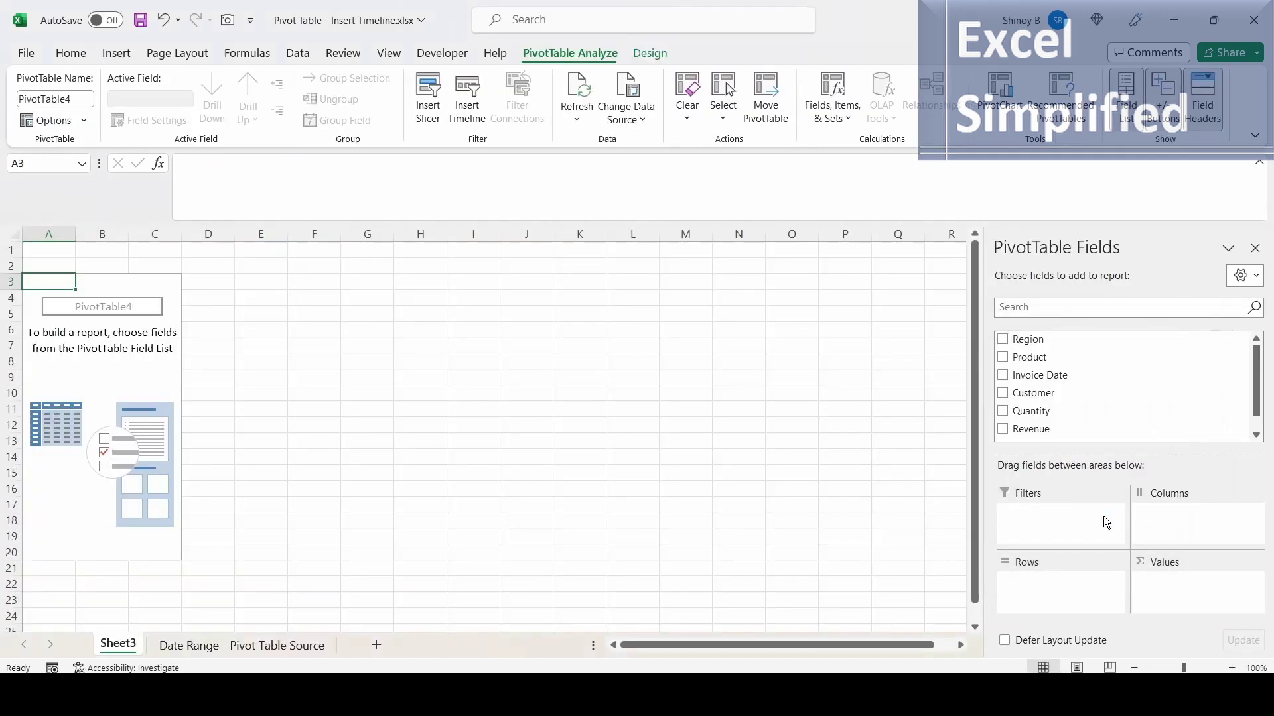
click(1002, 339)
drag(1025, 358, 1174, 515)
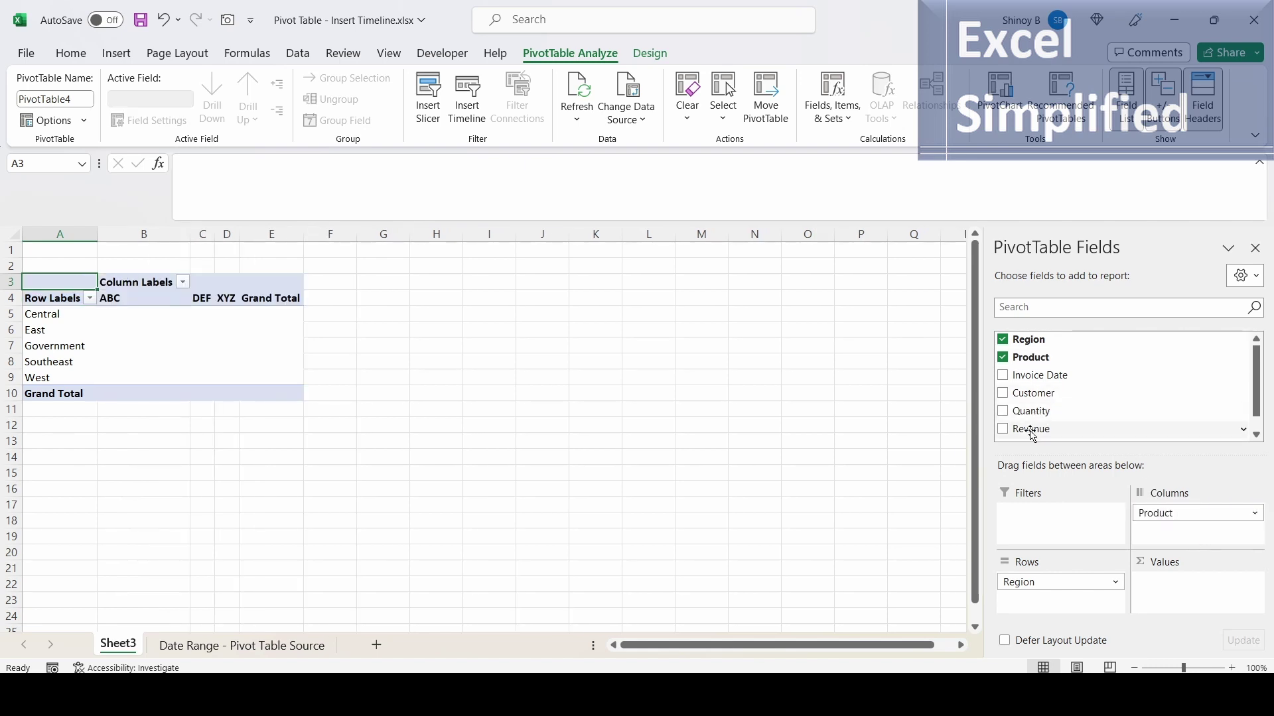
drag(1028, 429, 1167, 581)
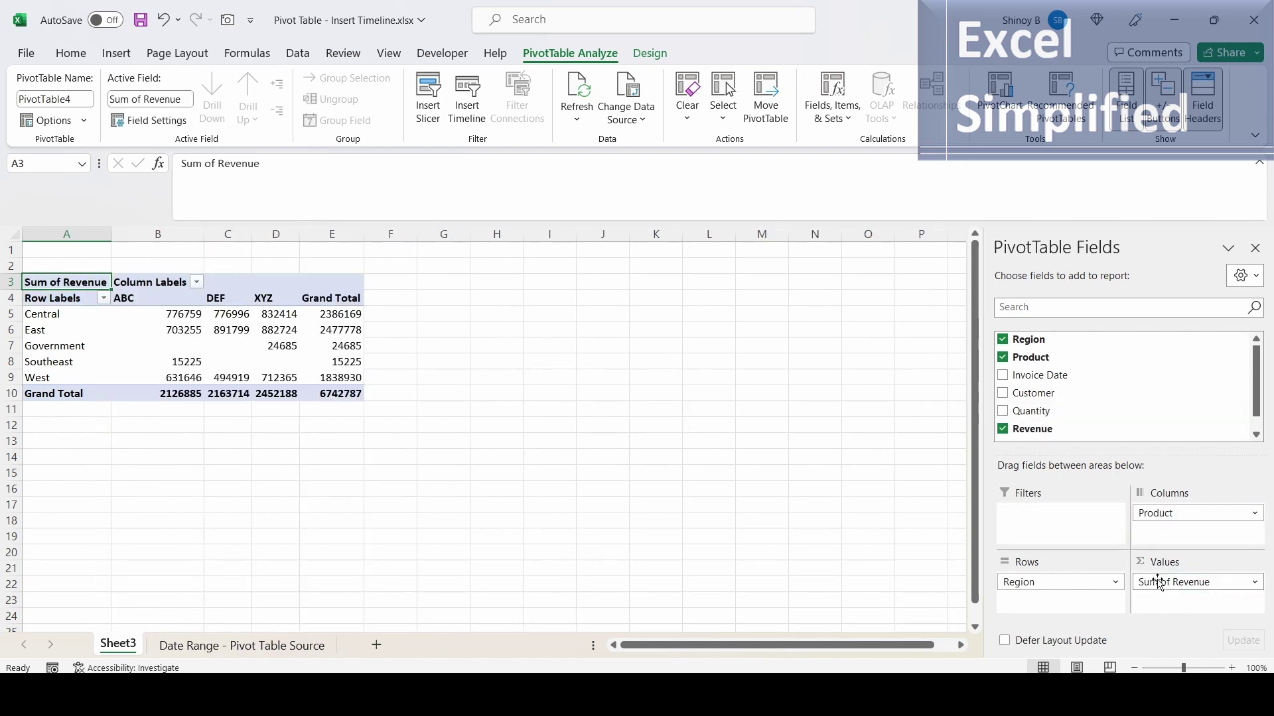
click(228, 346)
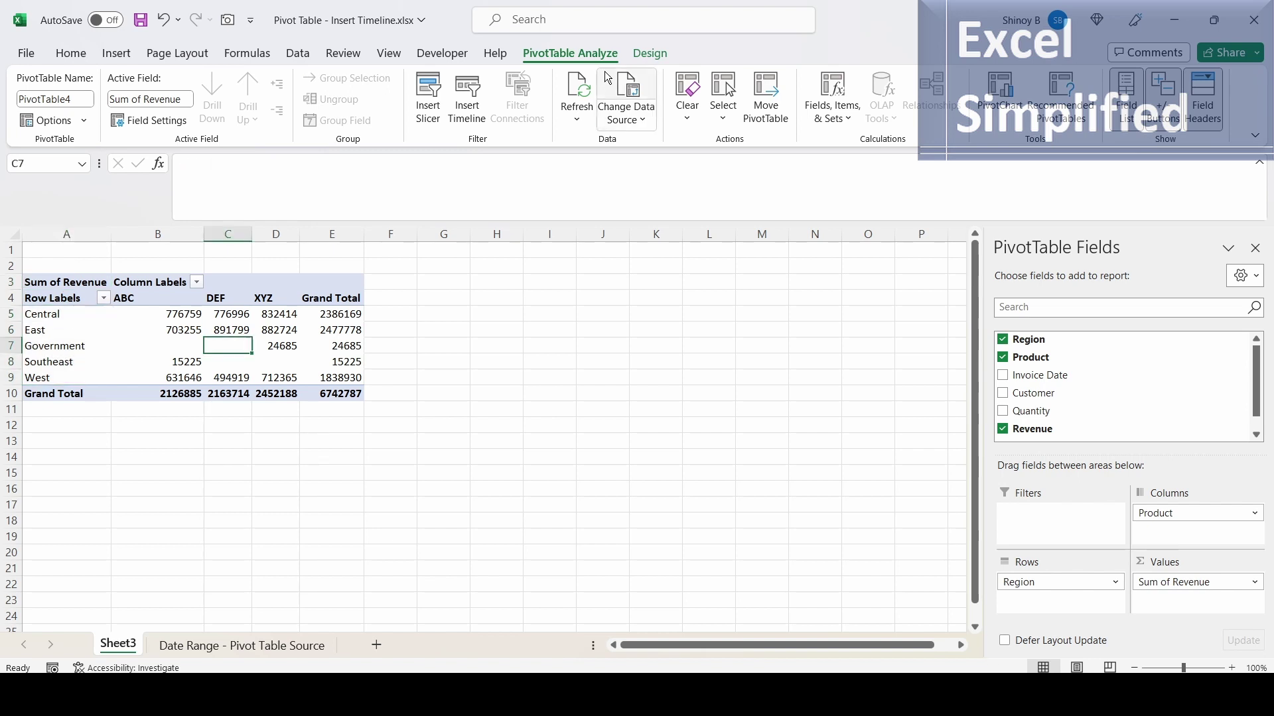
click(1258, 253)
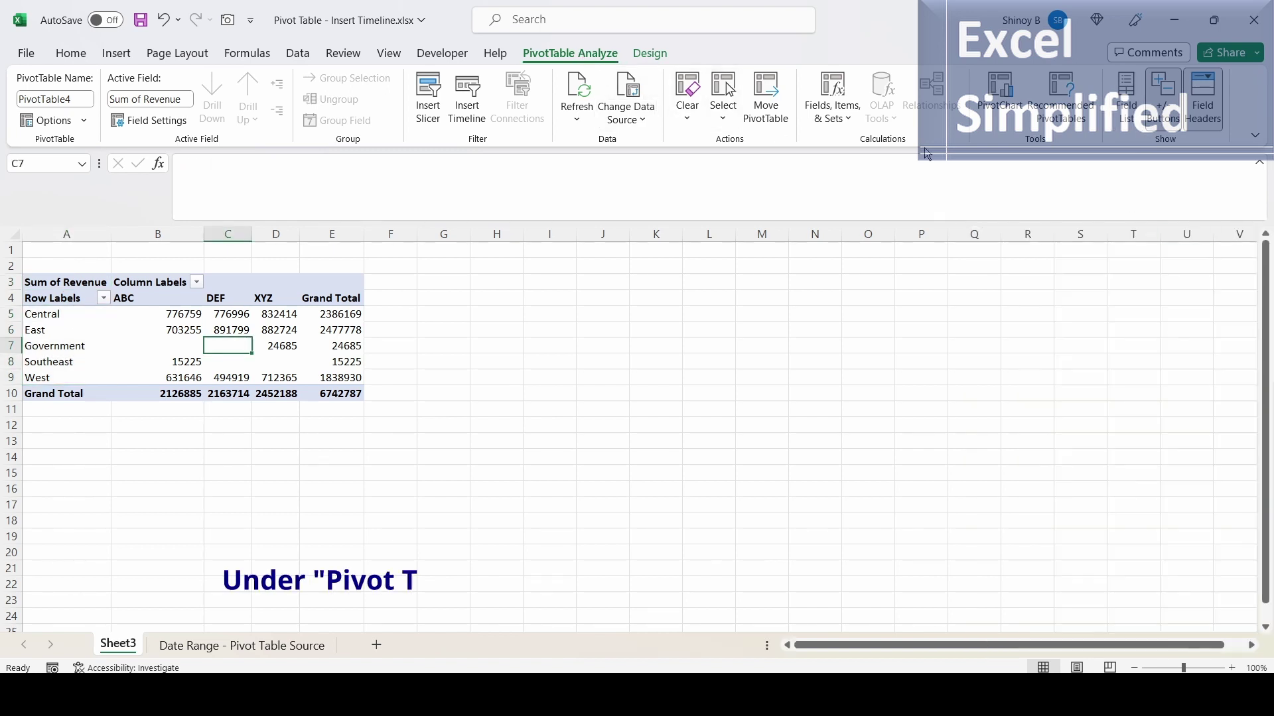
Step: Insert an Invoice Date timeline and place it below the pivot table in rows 14–21
click(471, 103)
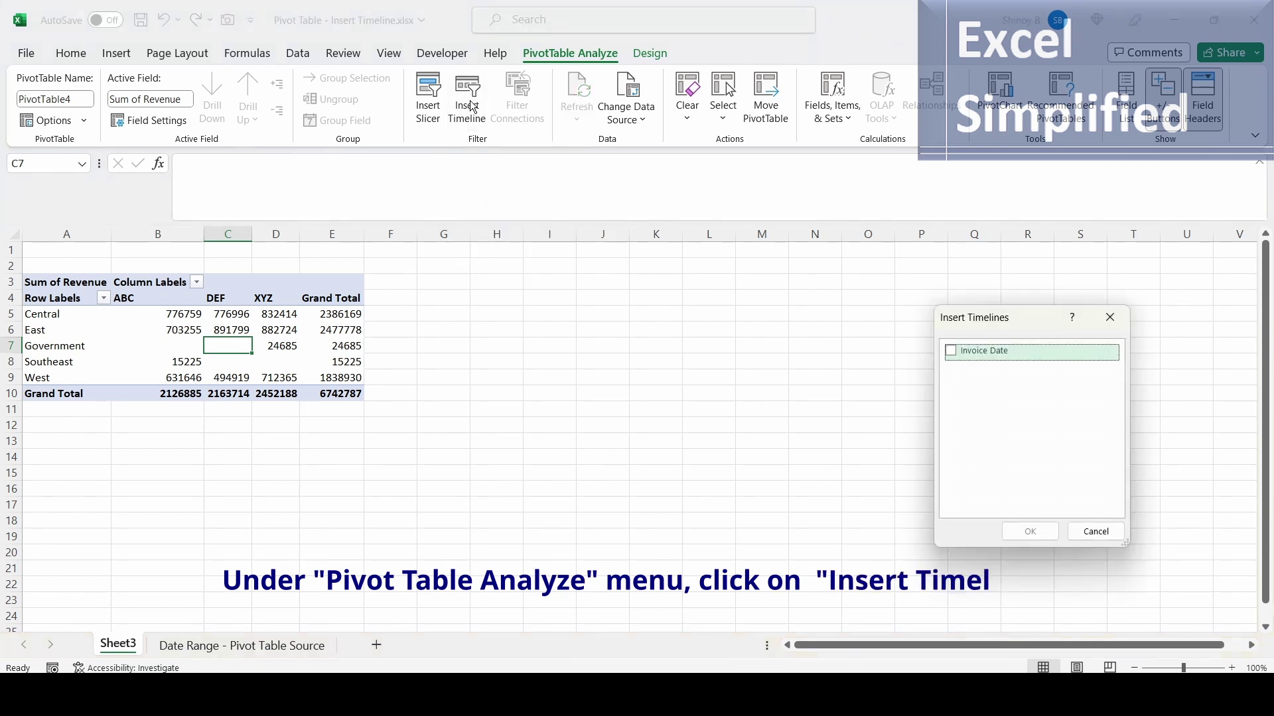
click(950, 351)
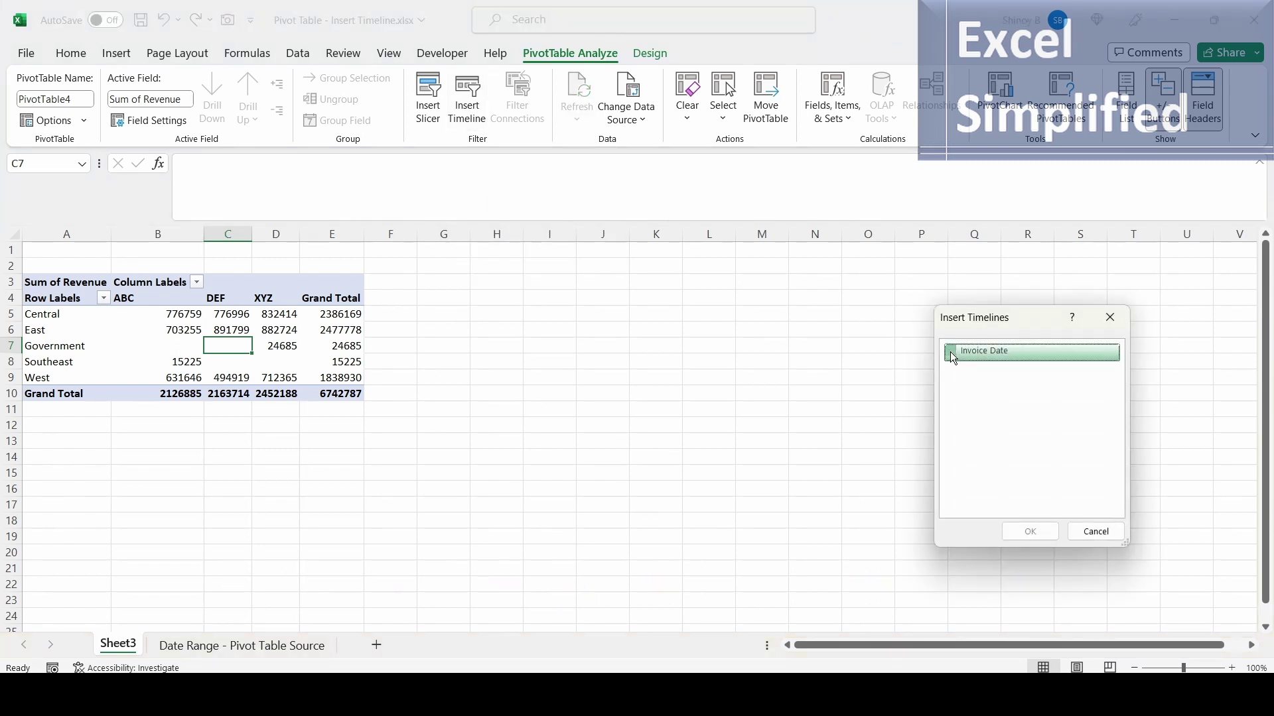
click(1031, 532)
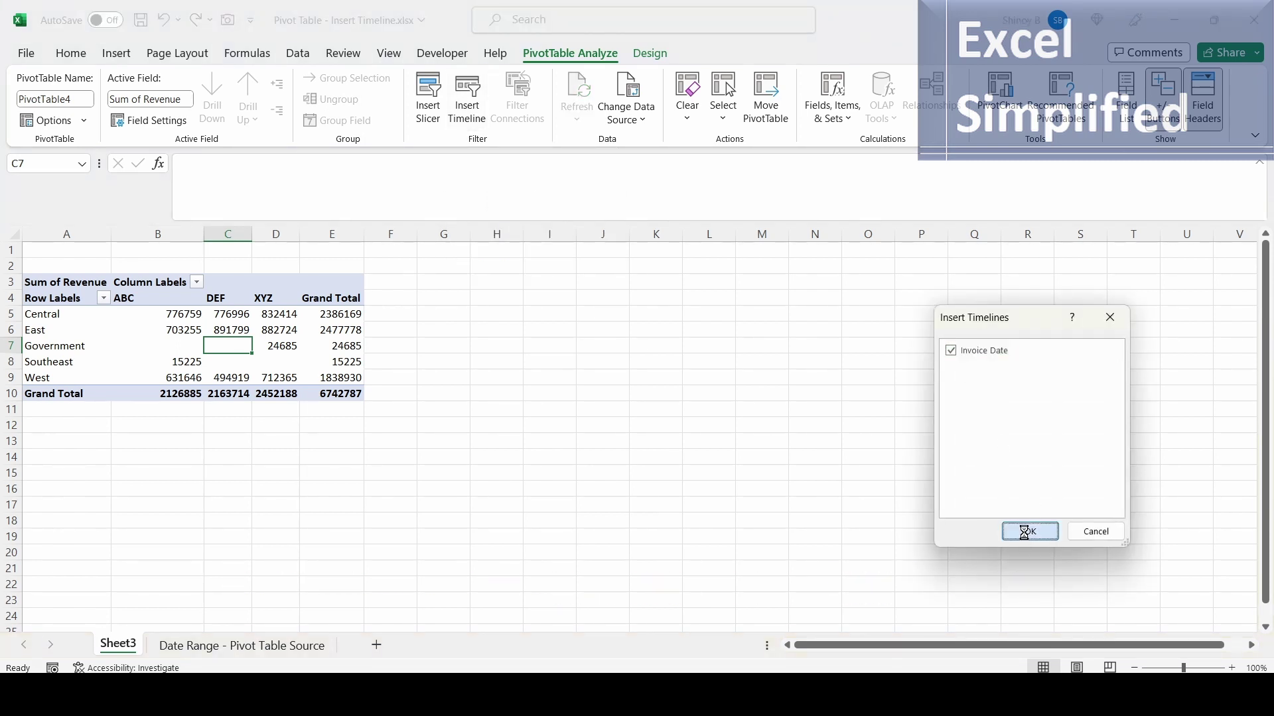
drag(680, 387, 207, 452)
Step: Filter the pivot by July, August and September 2019, then clear the timeline filter
click(91, 536)
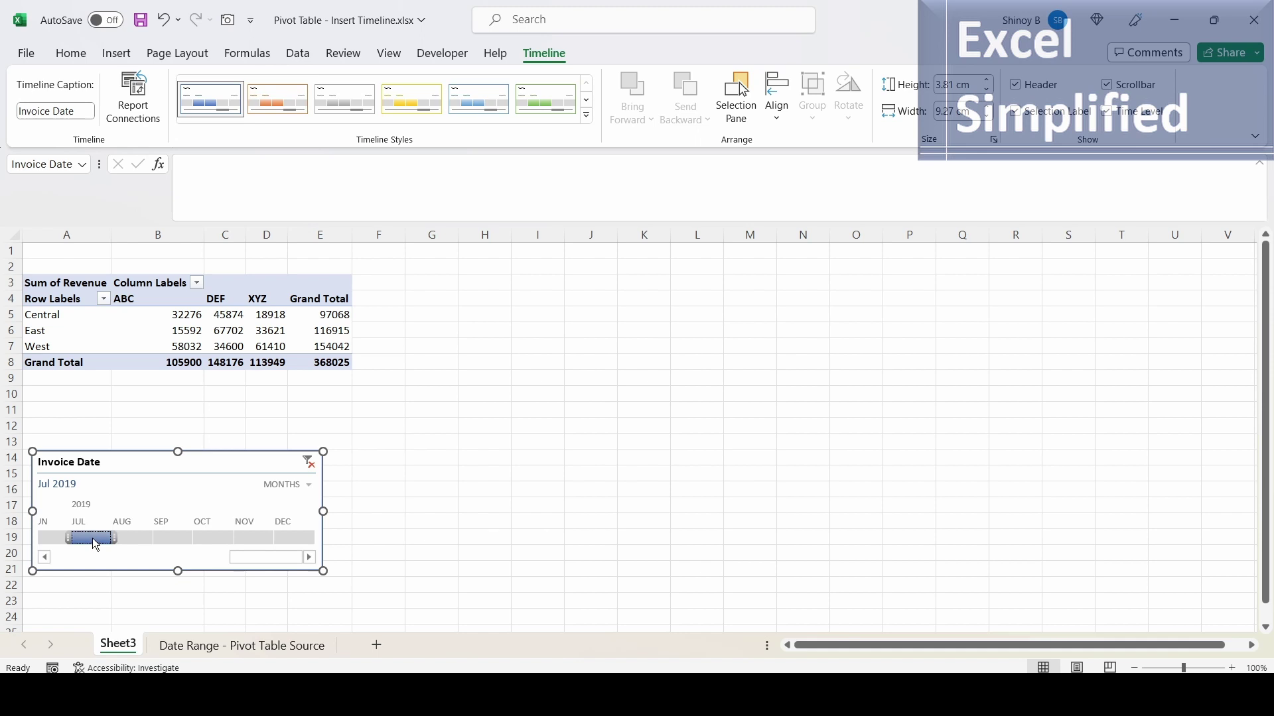
drag(93, 538, 143, 537)
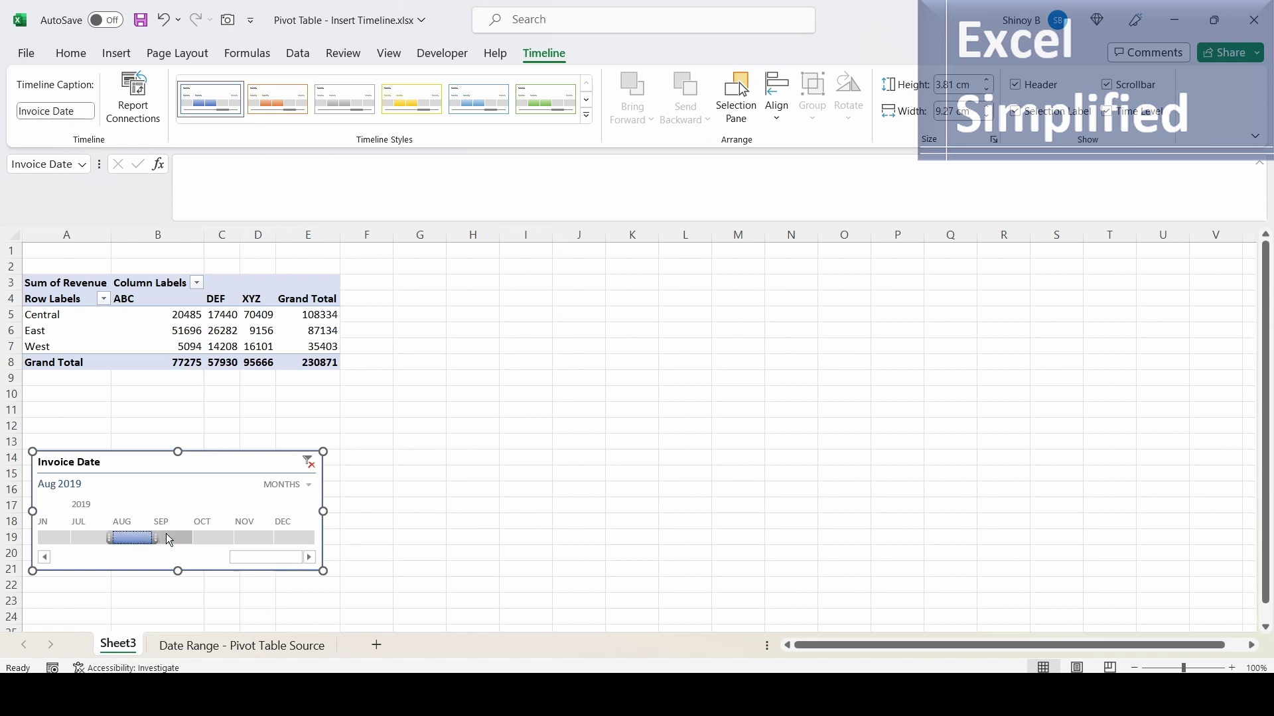
click(171, 536)
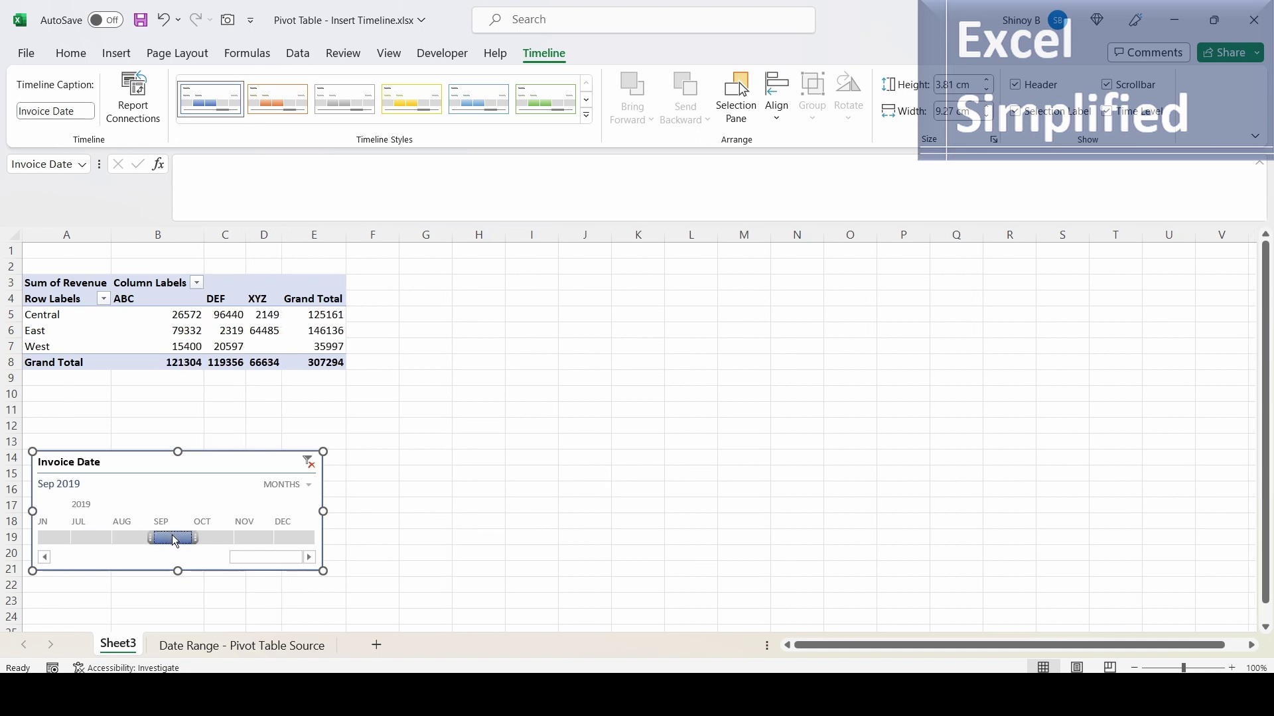
click(307, 462)
Step: Switch the timeline to years and filter to 2018, then 2019
click(291, 485)
click(307, 506)
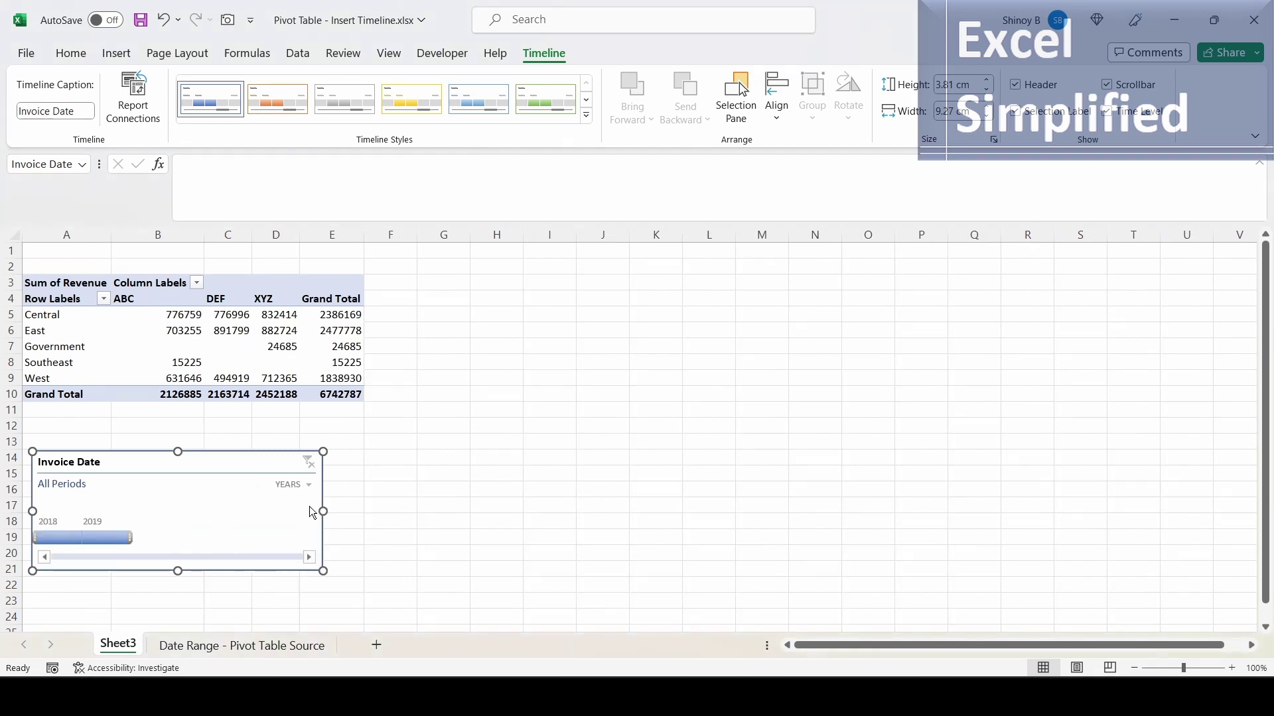
click(43, 539)
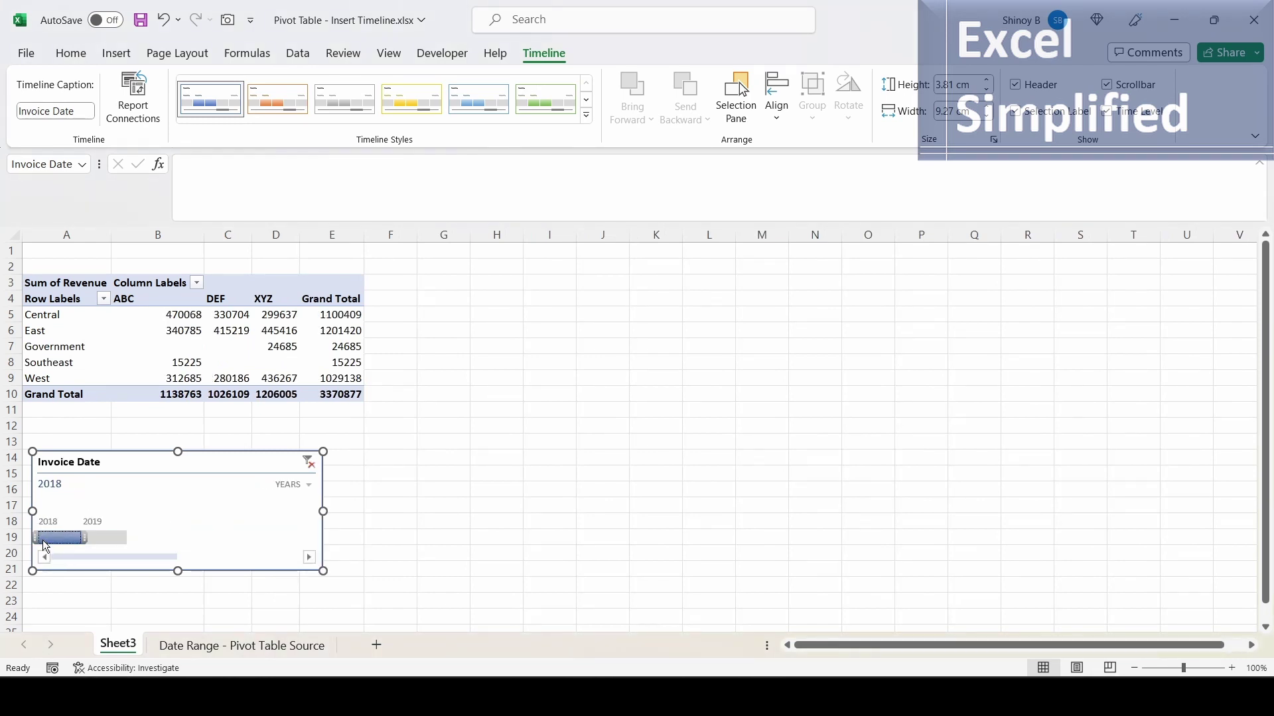
click(111, 539)
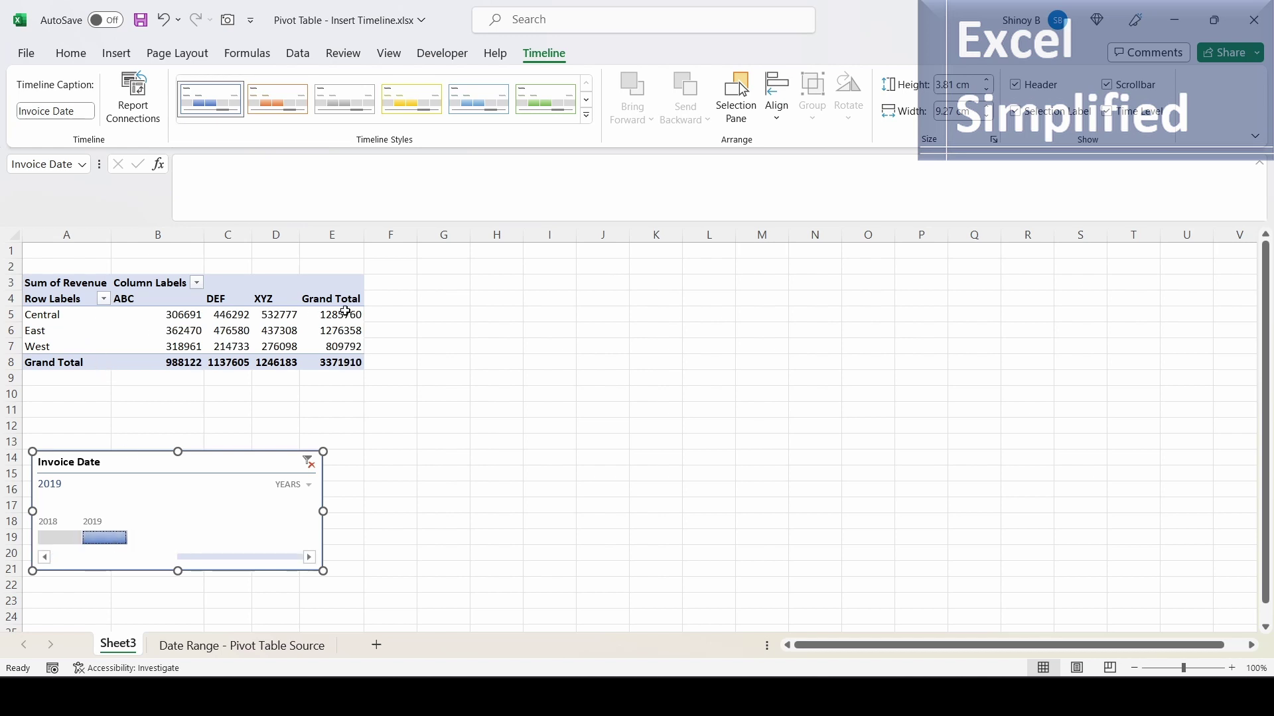
Step: Switch the timeline to quarters, step through Q1–Q4 2018, then move to the source data sheet
click(311, 491)
click(321, 532)
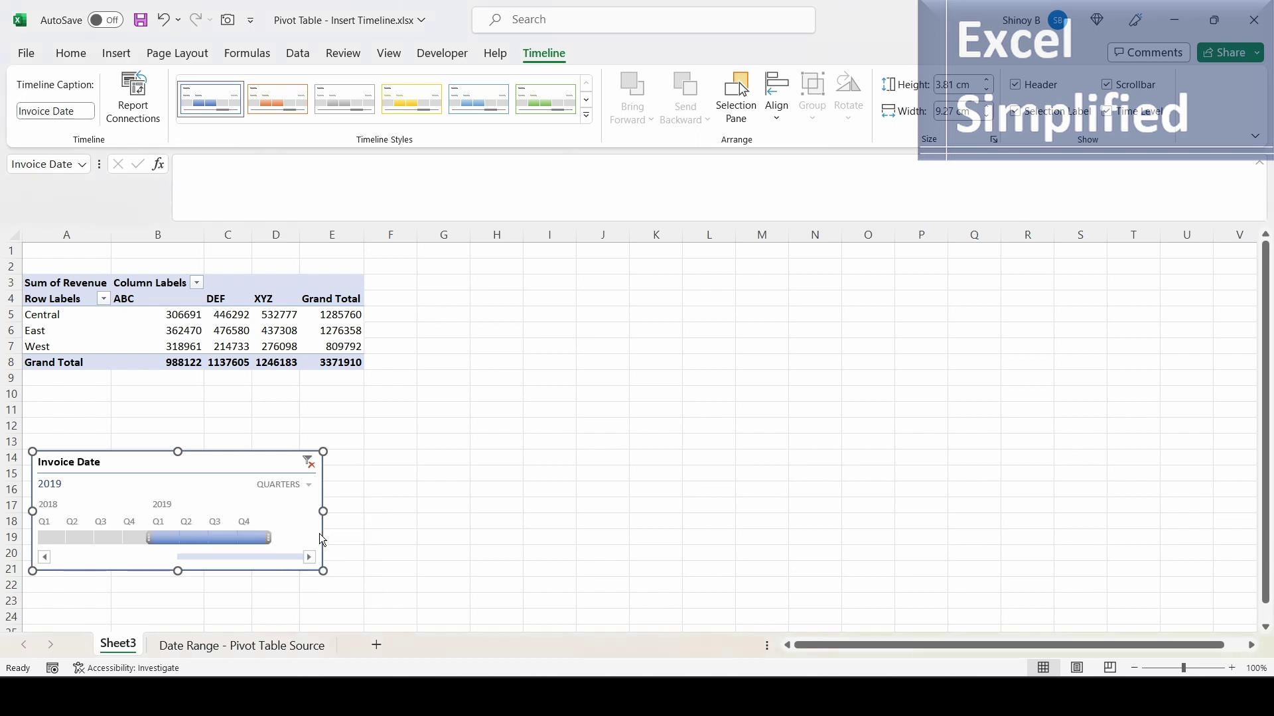
click(52, 541)
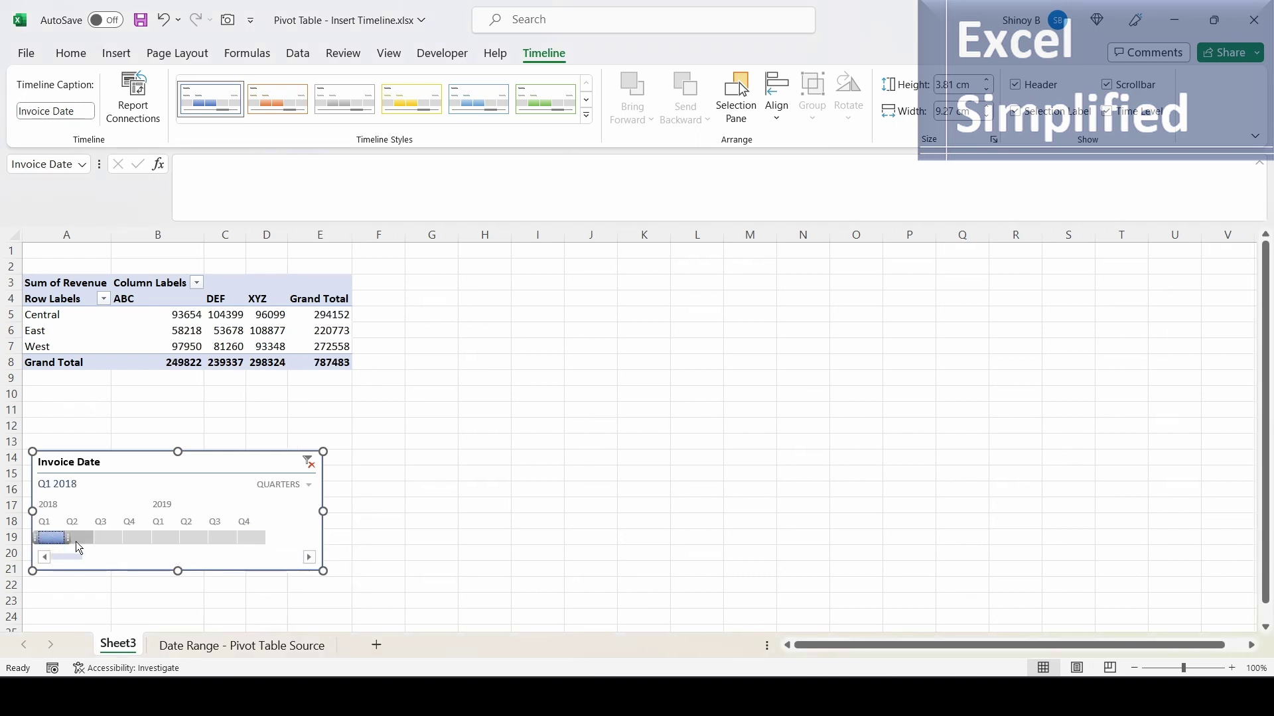
click(76, 541)
click(106, 541)
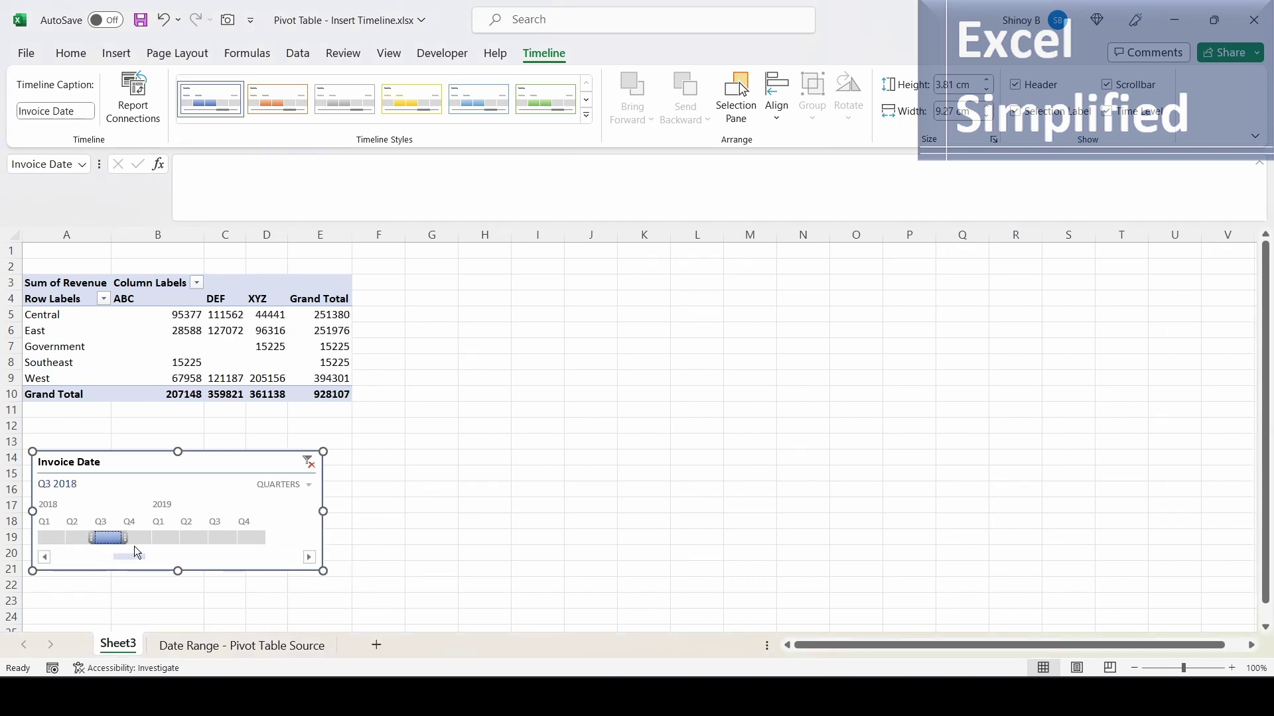
click(133, 541)
key(ctrl+Page_Down)
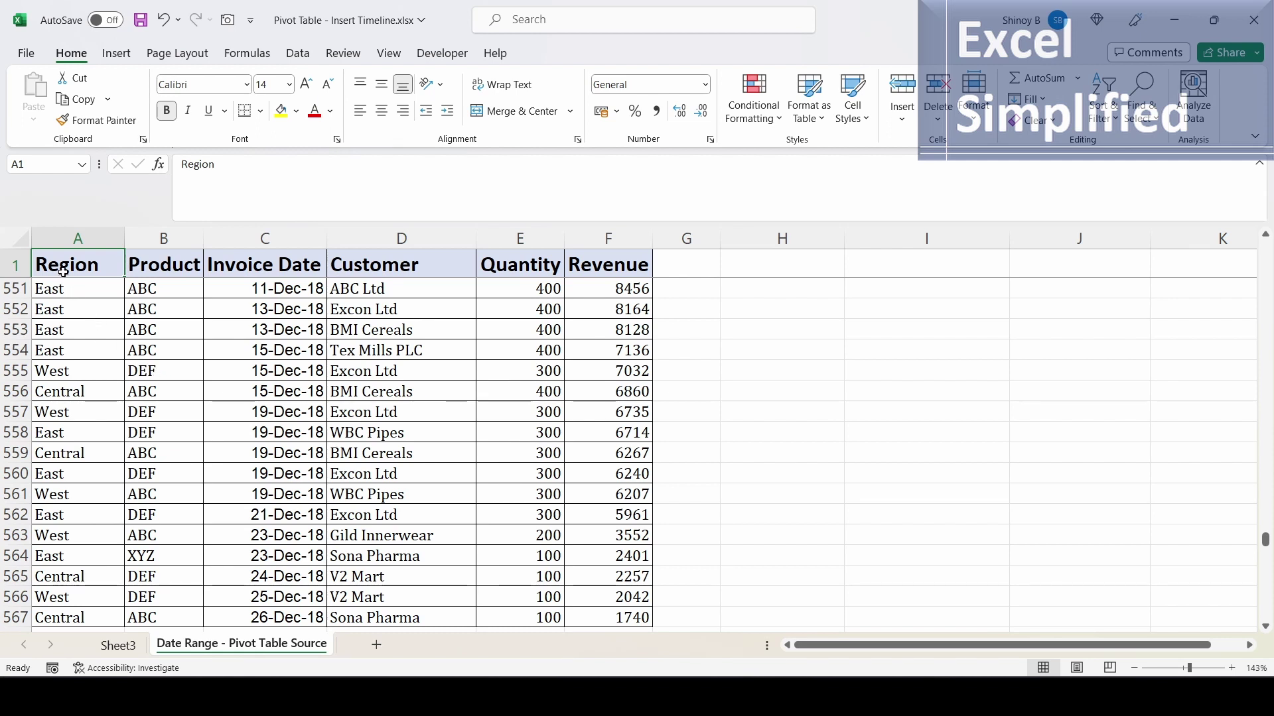
Step: Create PivotTable5 from the source range on the existing worksheet at Sheet3!$H$3
click(114, 55)
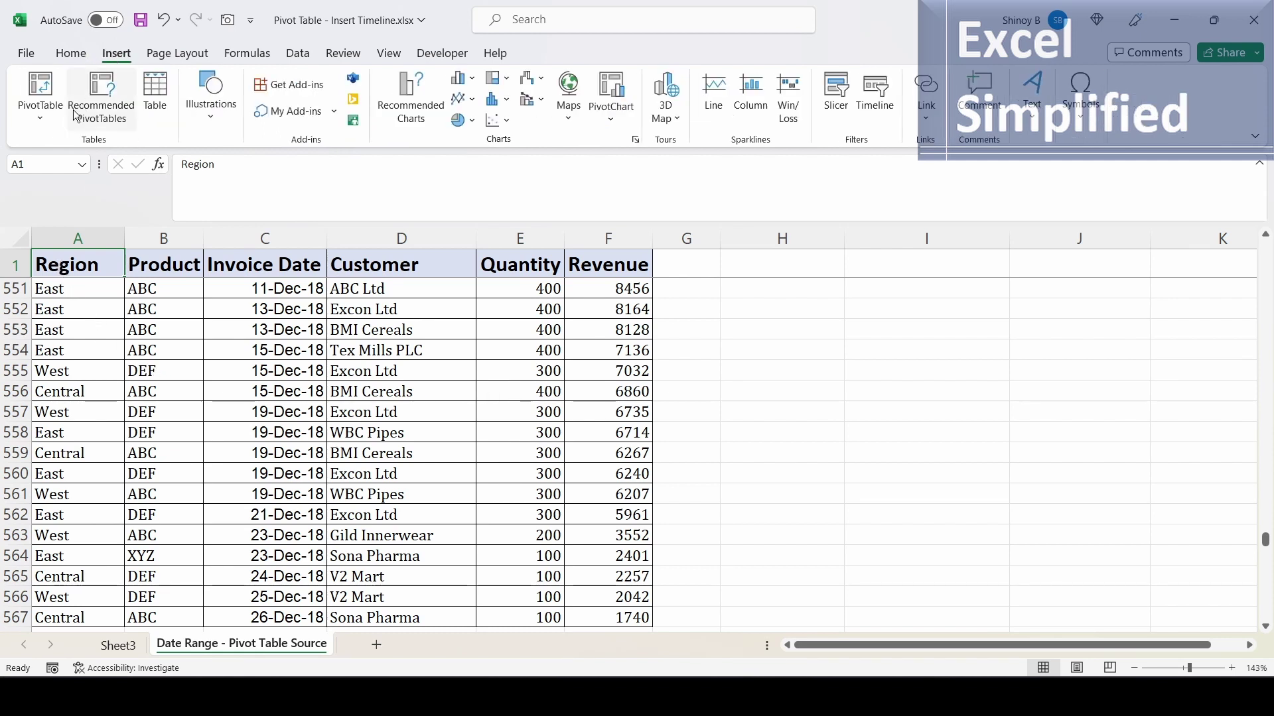
click(41, 120)
click(65, 143)
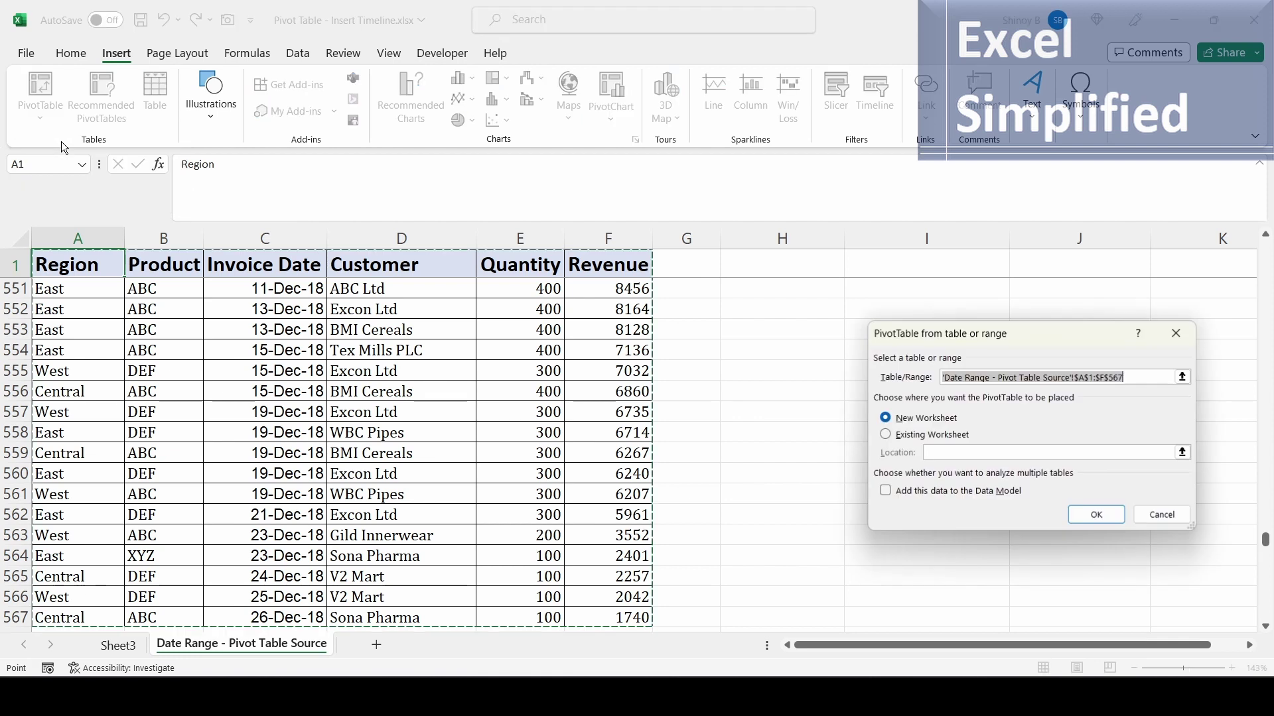
click(885, 436)
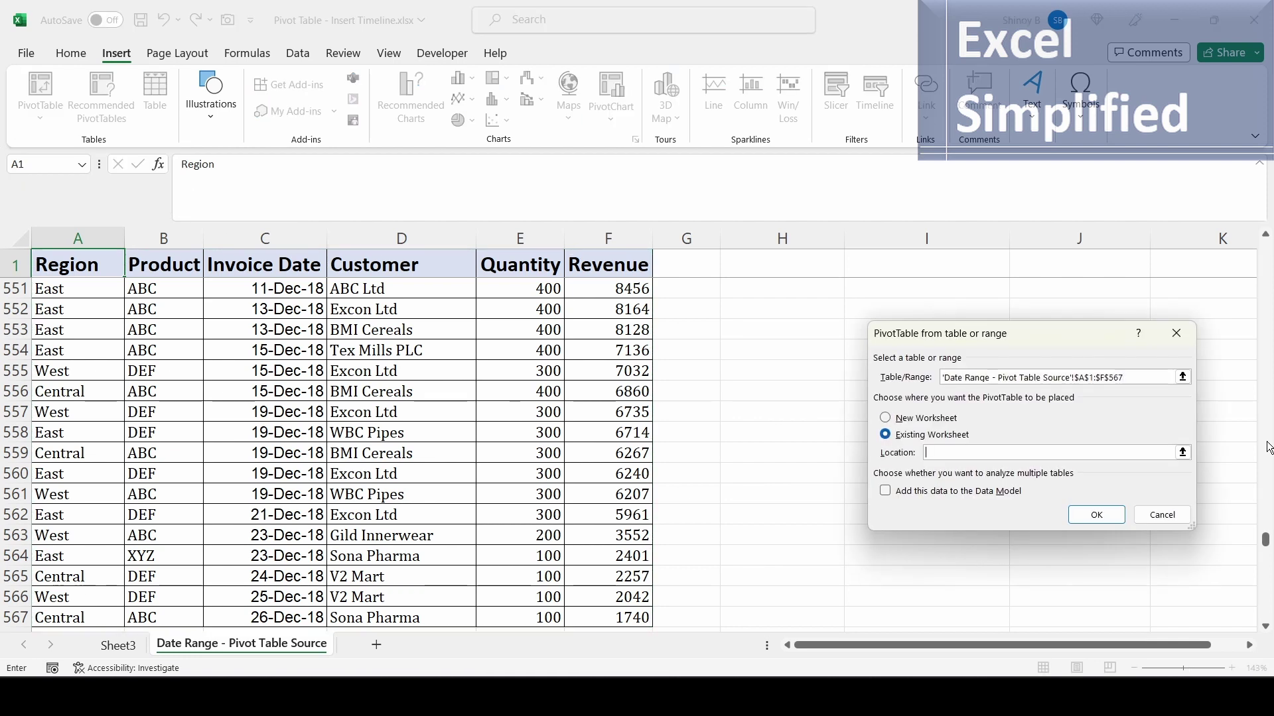
click(1182, 453)
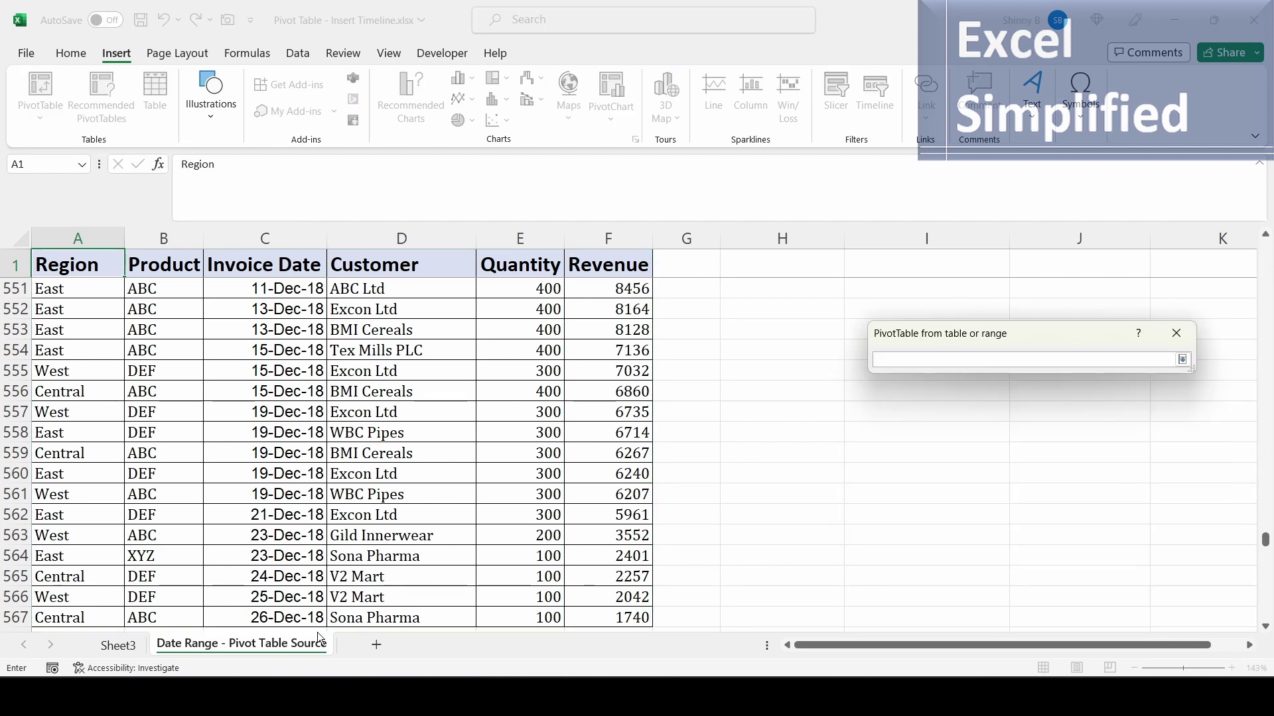
click(118, 645)
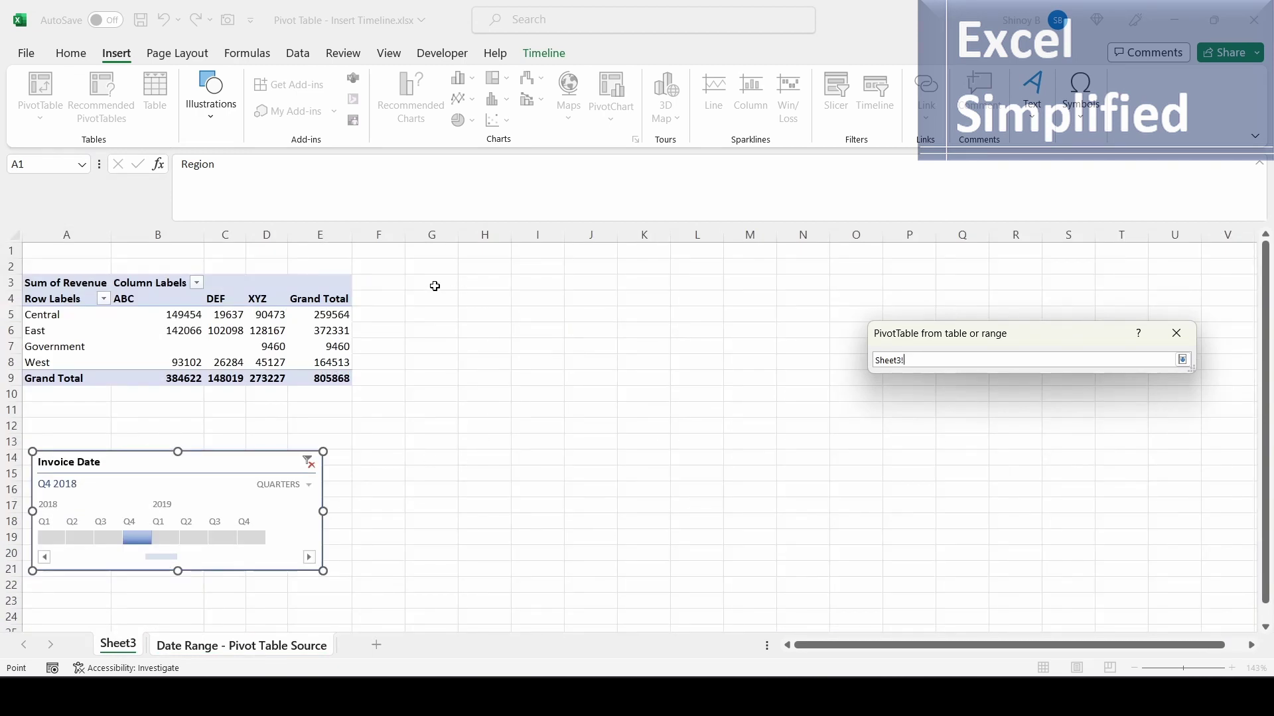
click(476, 287)
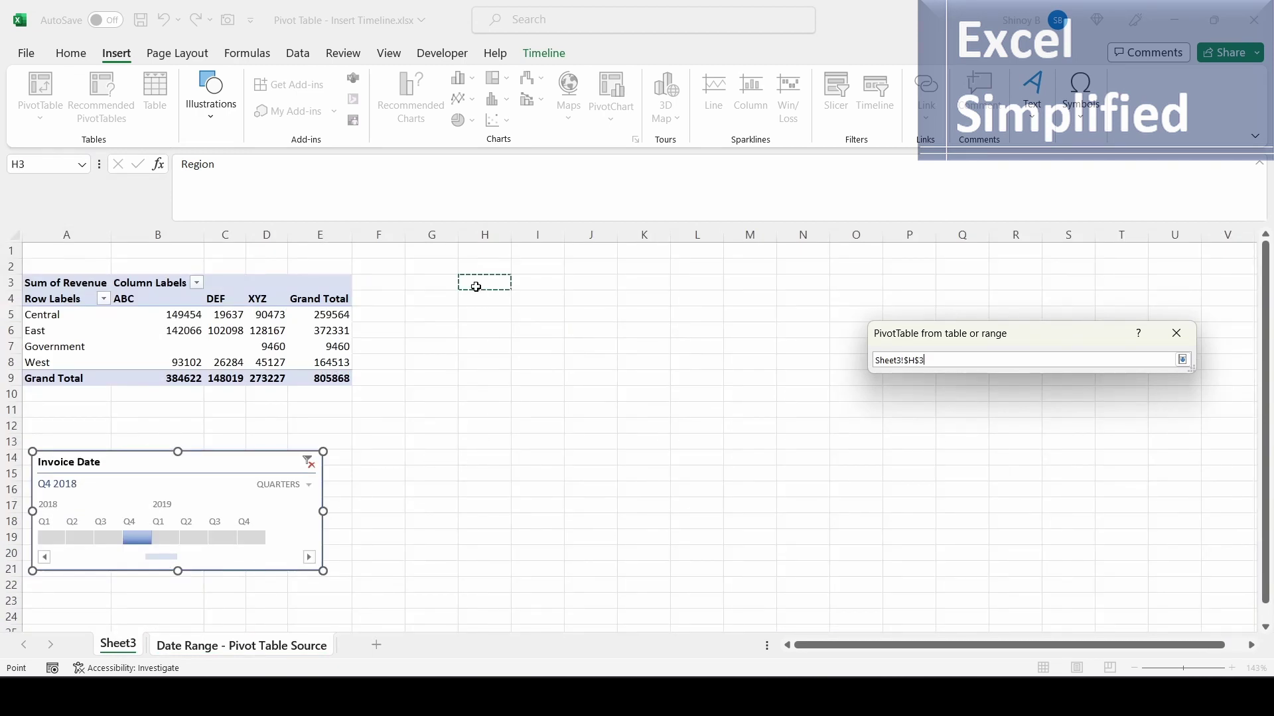
click(1183, 360)
click(1094, 514)
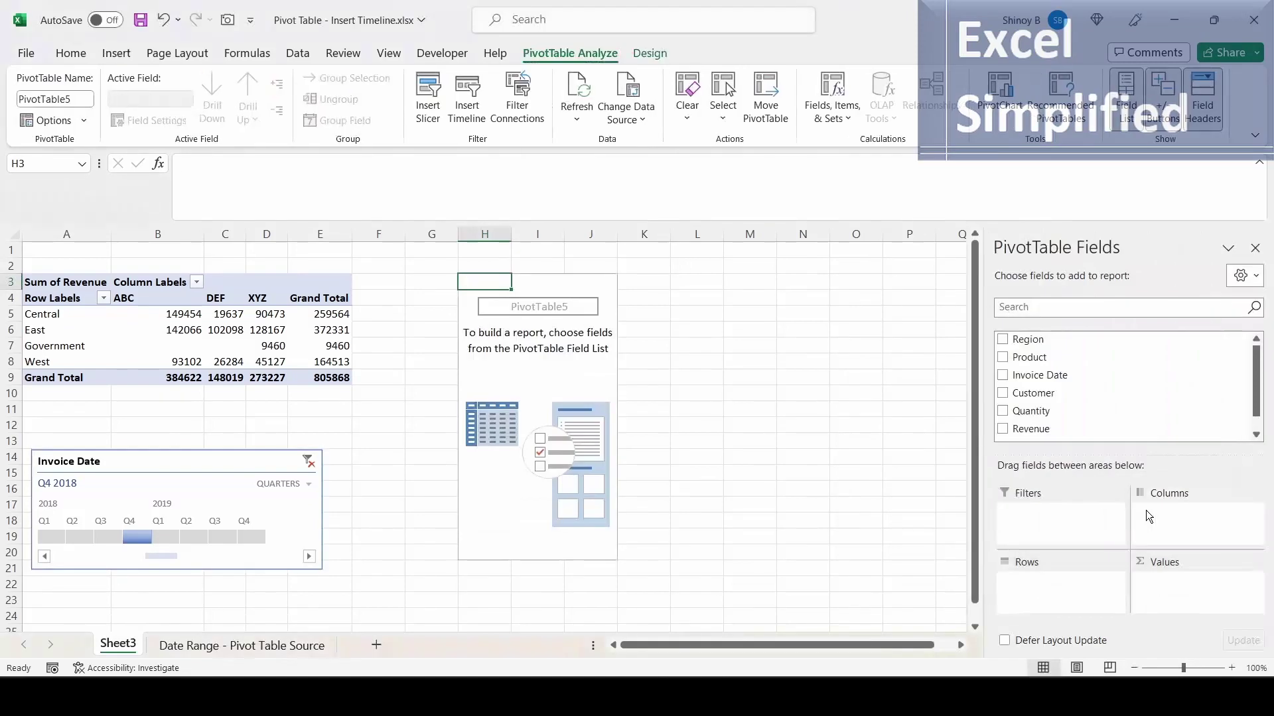
Step: Lay out PivotTable5 with Product rows, Region columns and Sum of Revenue values
click(1002, 359)
drag(1021, 340, 1181, 516)
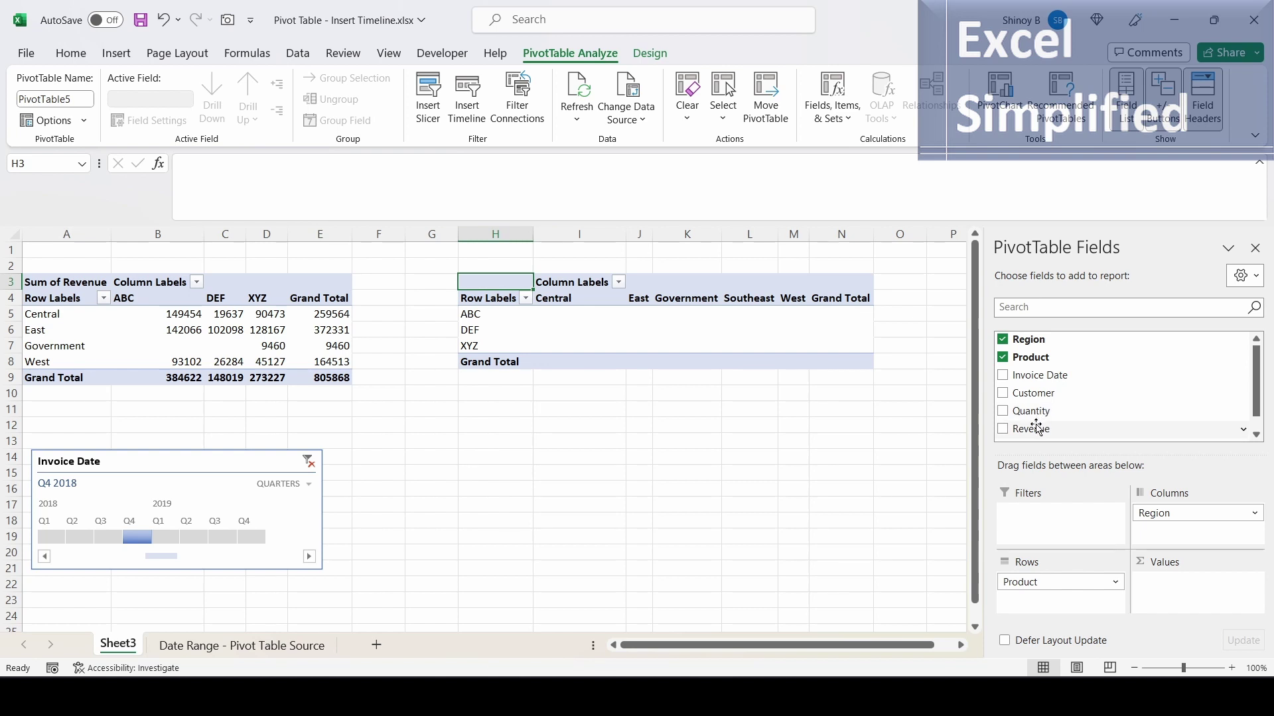
drag(1034, 429, 1182, 589)
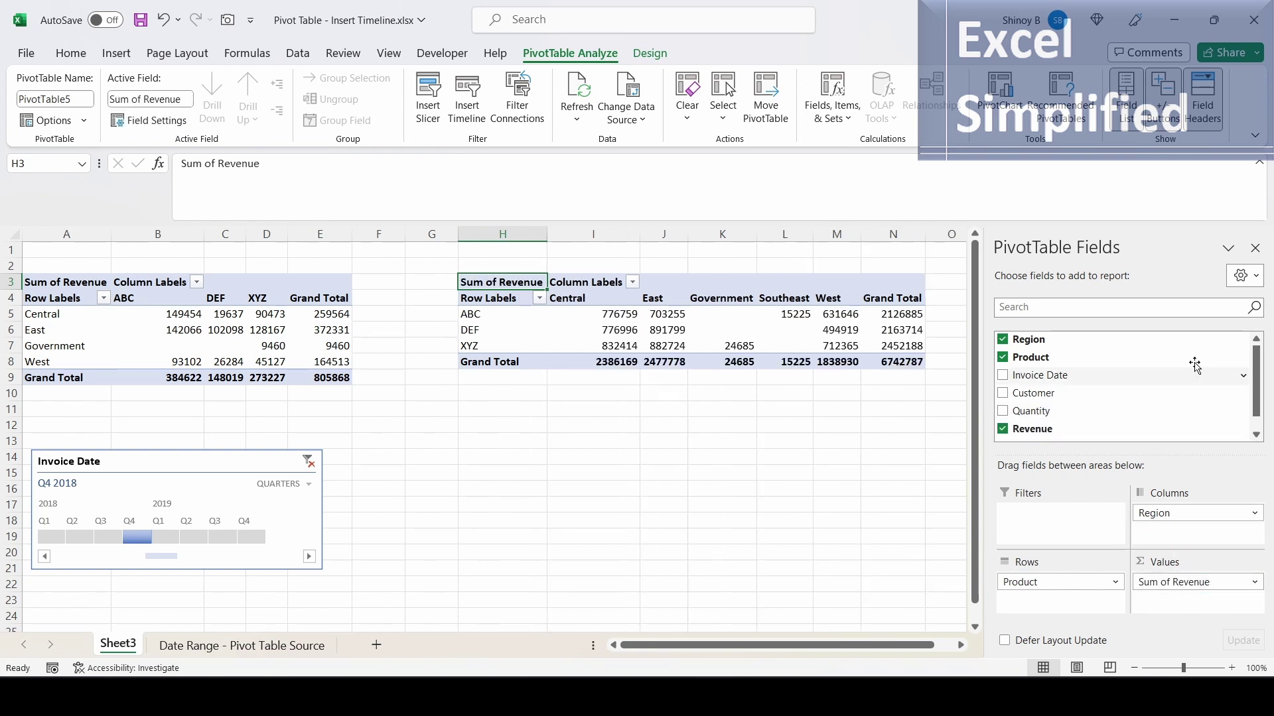
click(1255, 248)
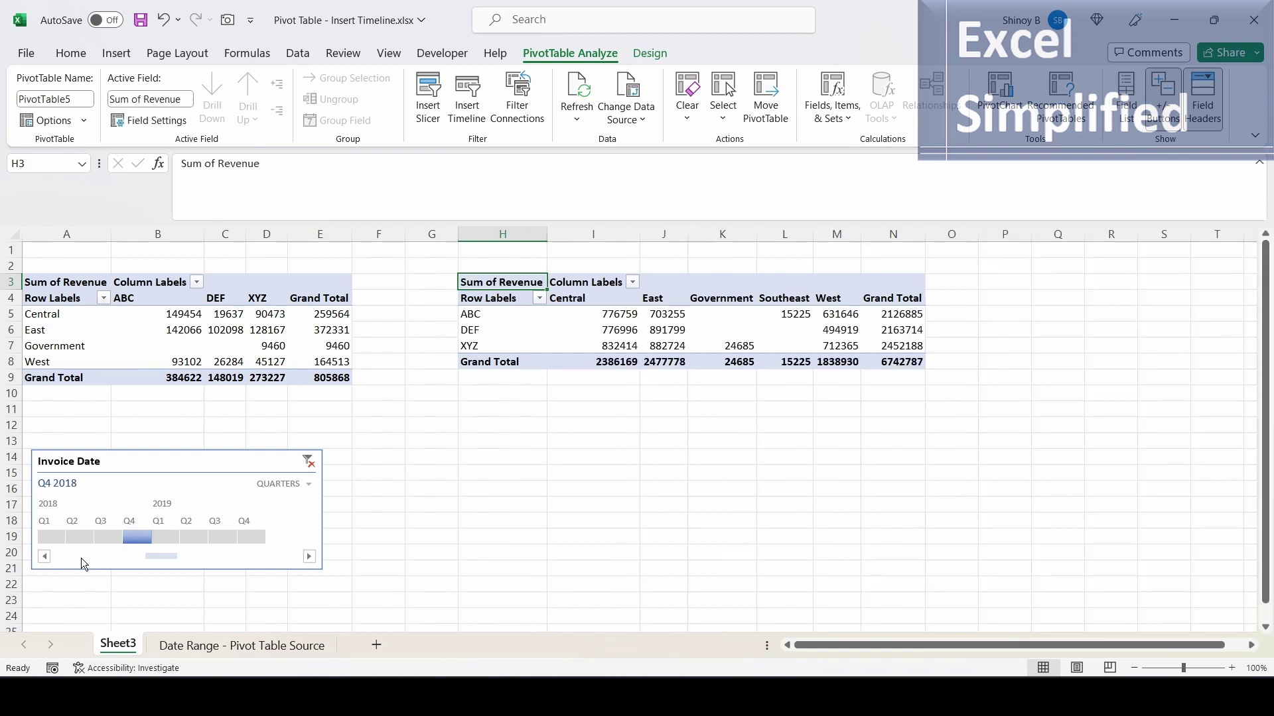
Step: Filter the timeline to Q1 then Q2 2018 and confirm PivotTable5 stays unfiltered
click(52, 538)
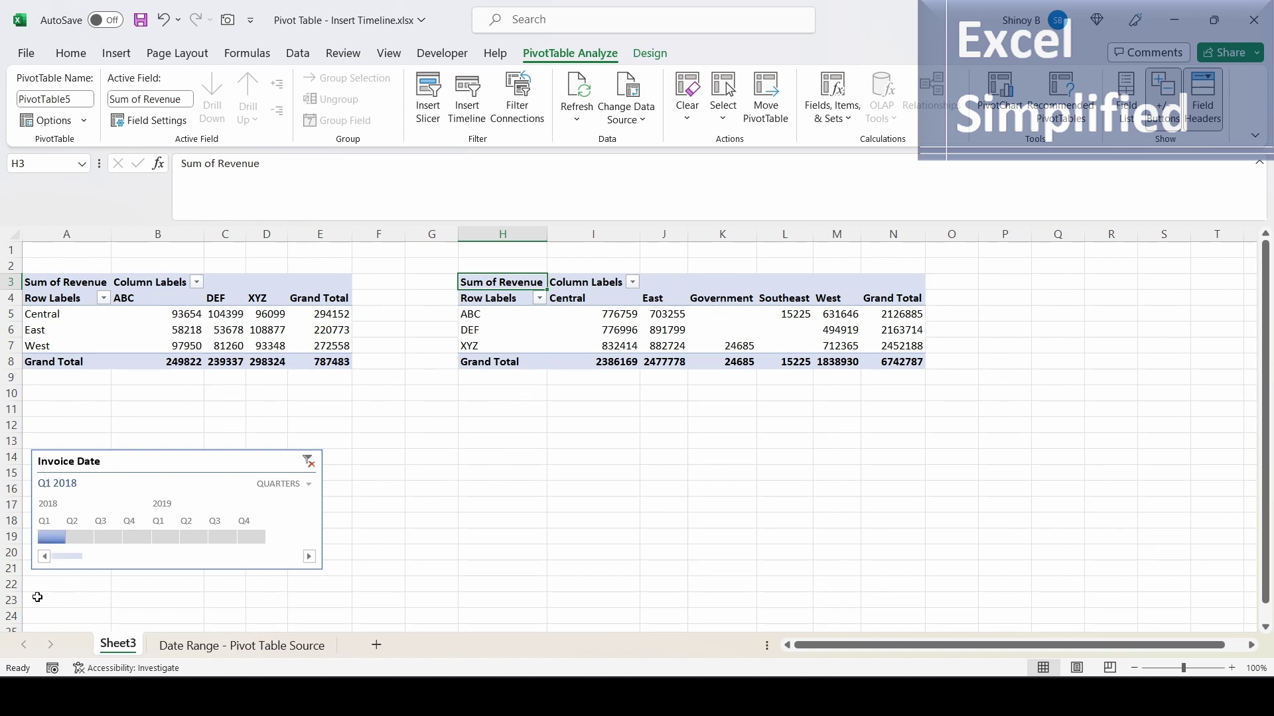
click(80, 538)
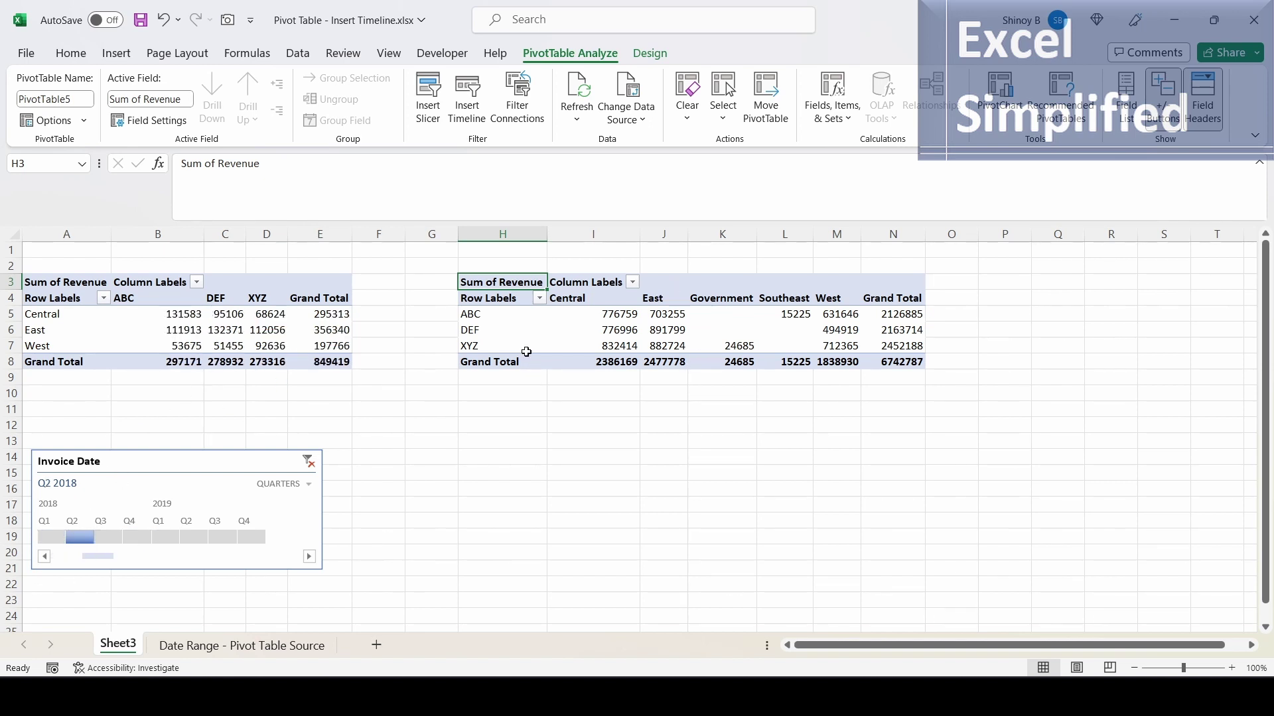
click(590, 313)
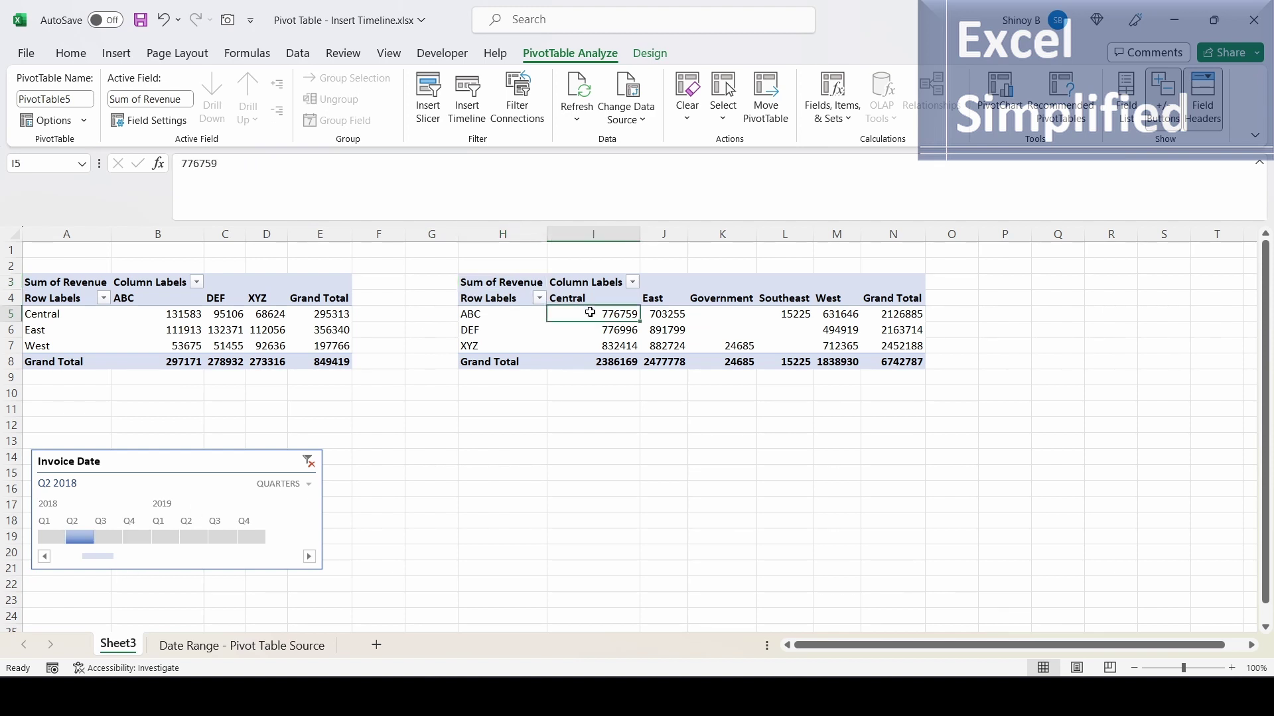
click(718, 302)
click(160, 452)
Step: Add PivotTable5 to the Invoice Date timeline's Report Connections
click(542, 56)
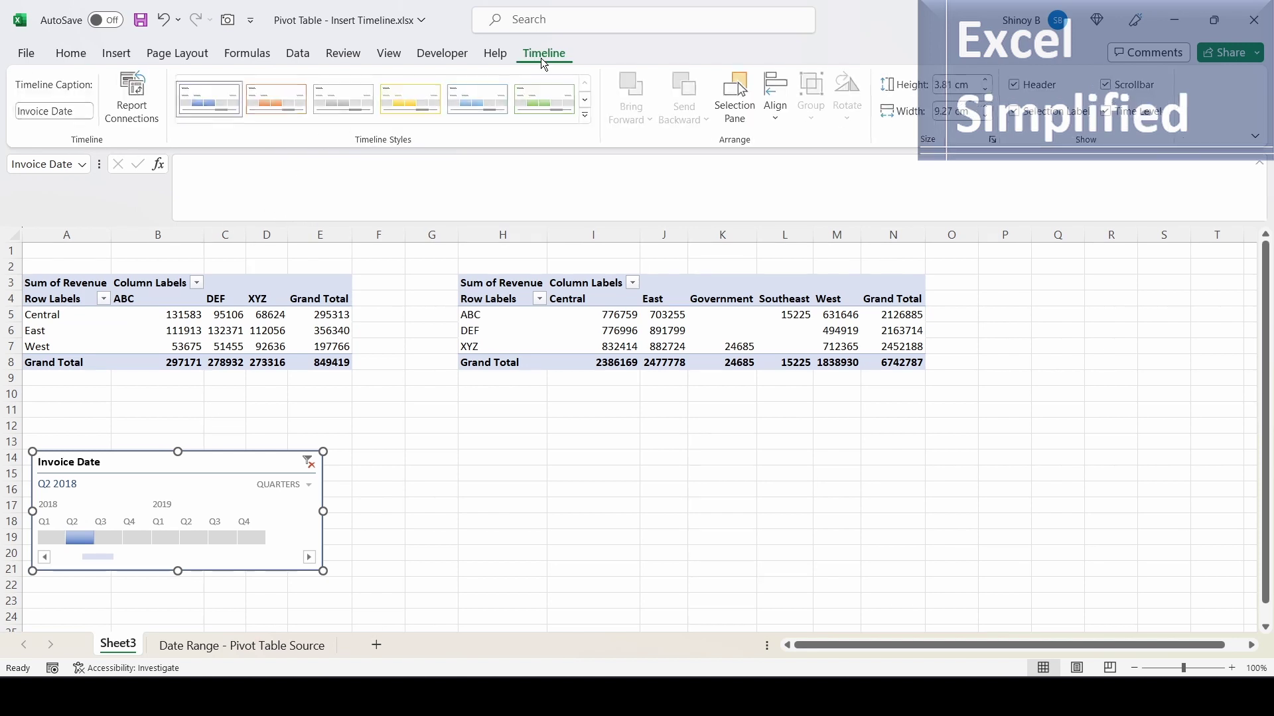
click(132, 103)
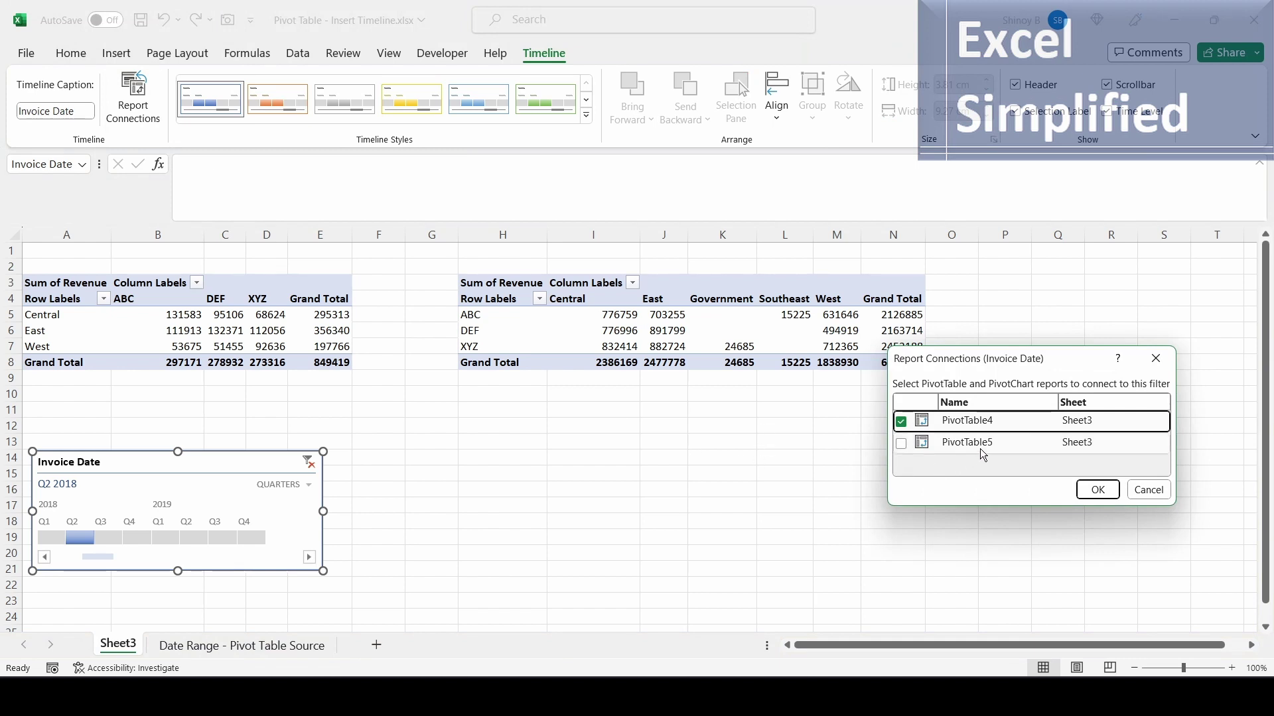
click(902, 444)
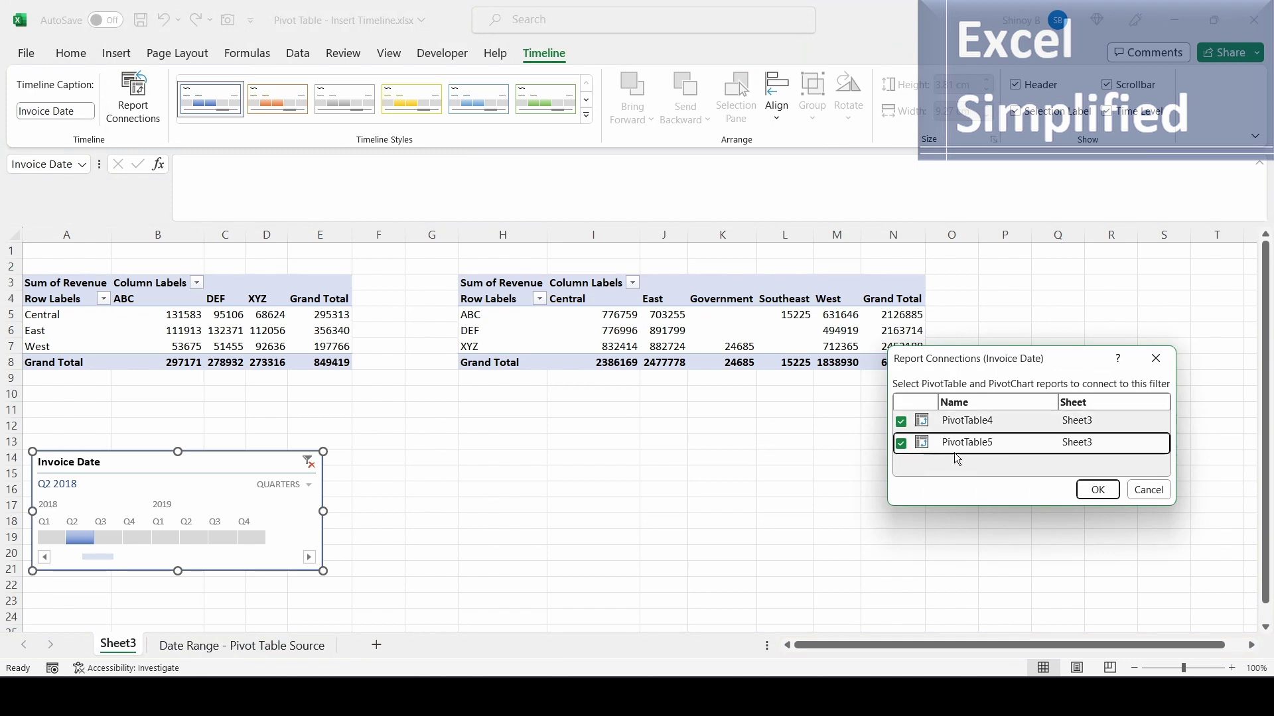
click(1097, 490)
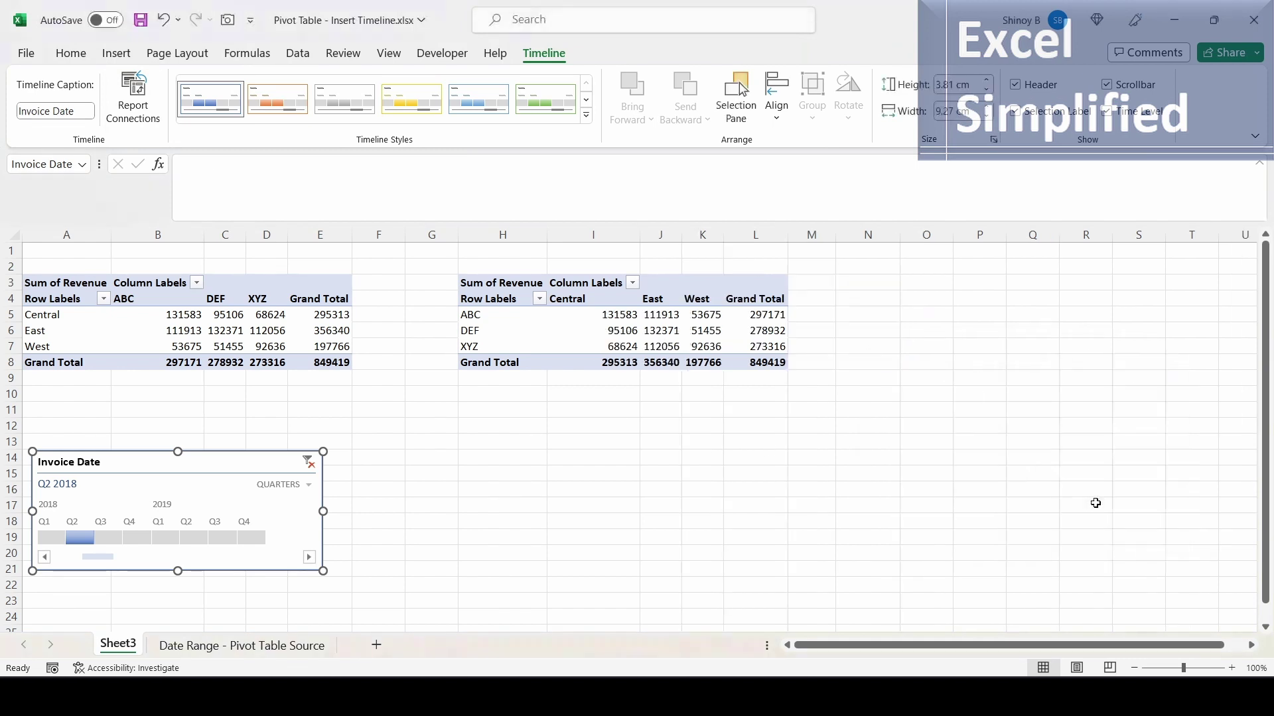
Step: Filter both pivot tables by quarter through Q1 2018, Q4 2018, Q2 2019 and Q3 2019
click(52, 537)
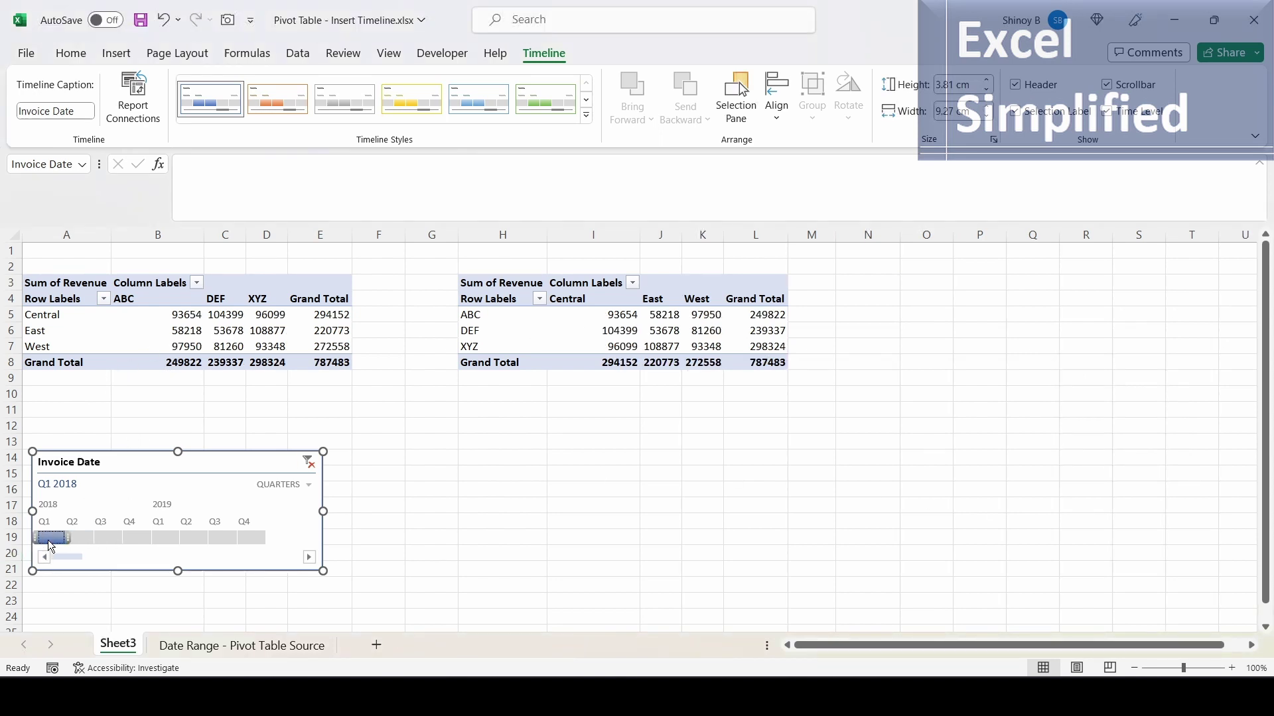
click(136, 538)
click(192, 538)
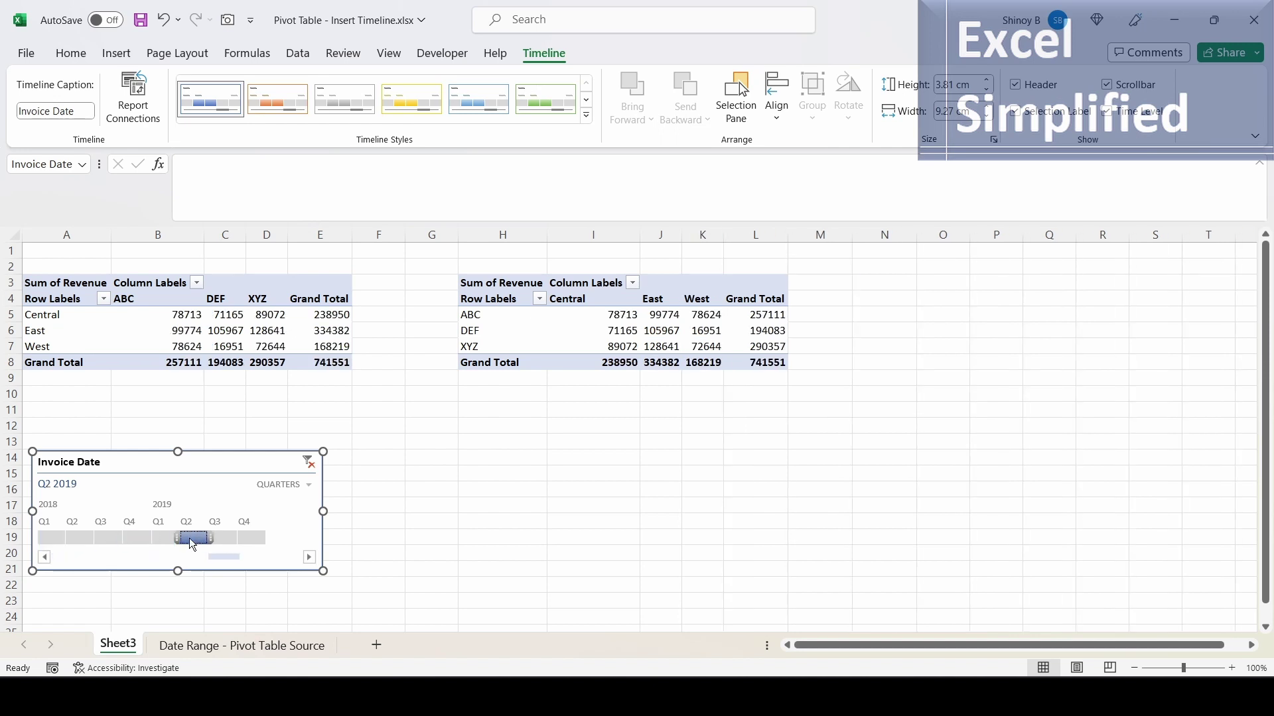
click(222, 538)
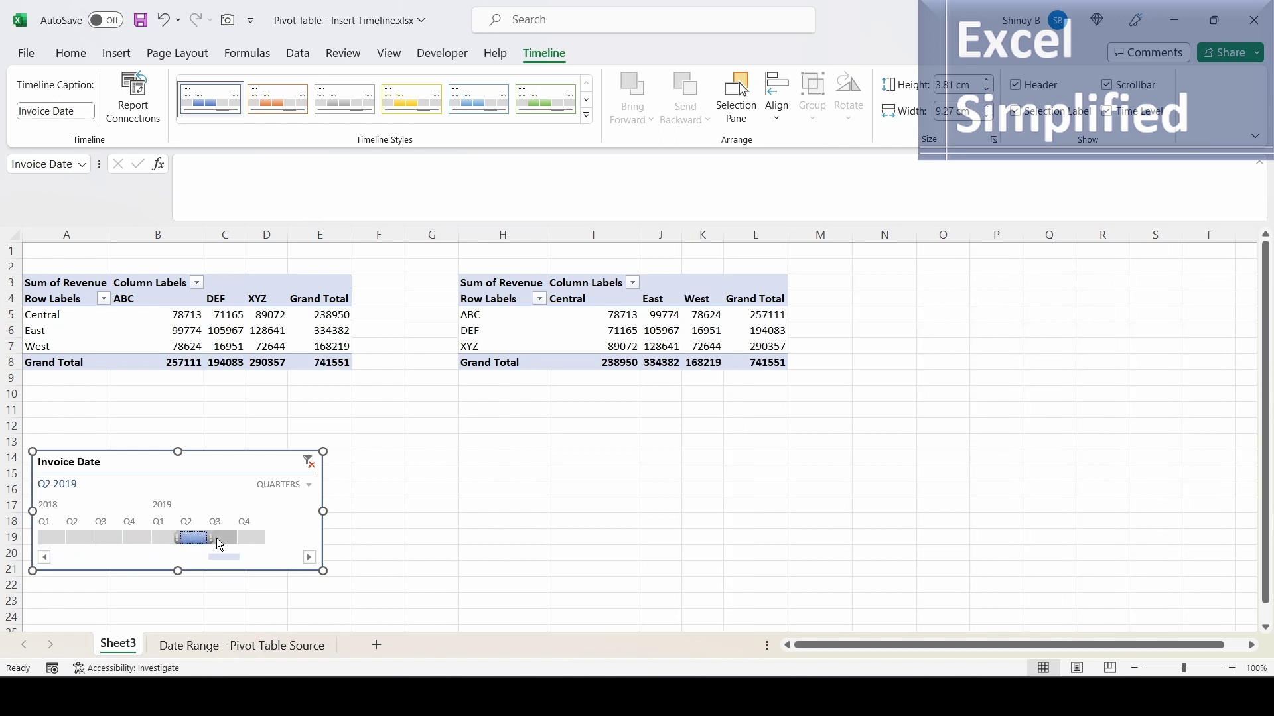
Step: Switch the timeline to years and filter both tables to 2018, then 2019
click(310, 486)
click(302, 507)
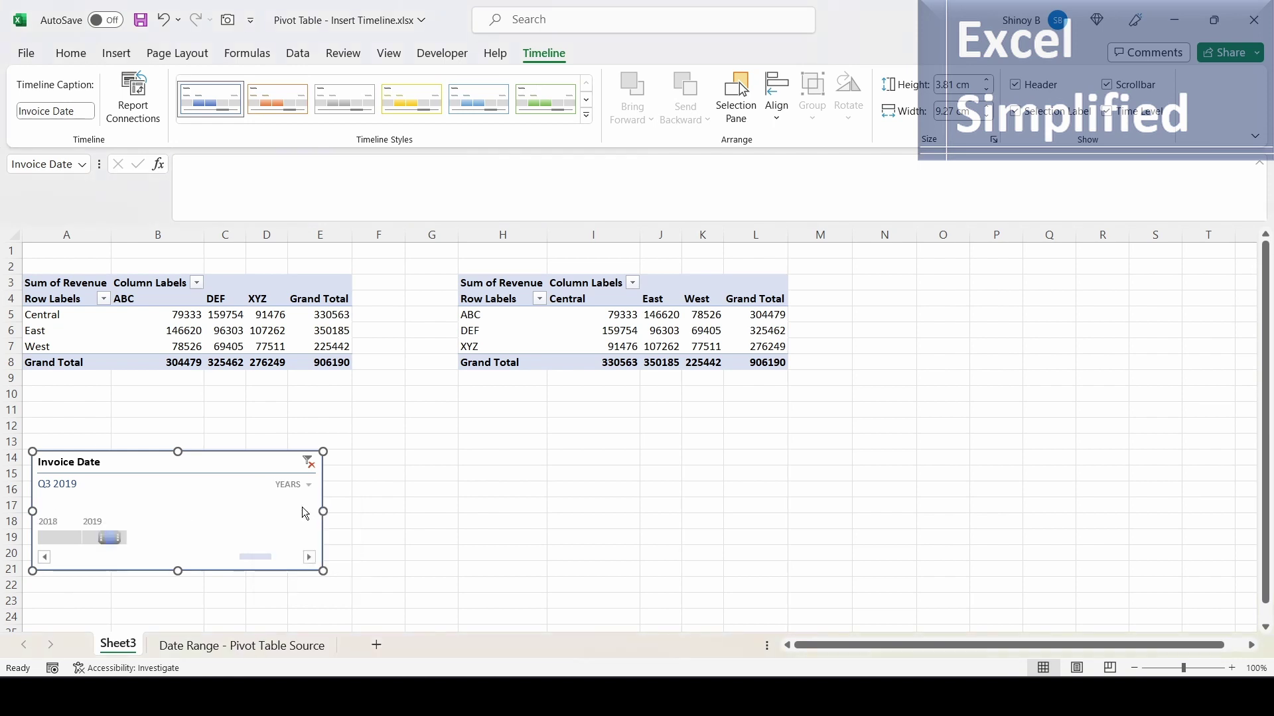
click(56, 536)
click(104, 538)
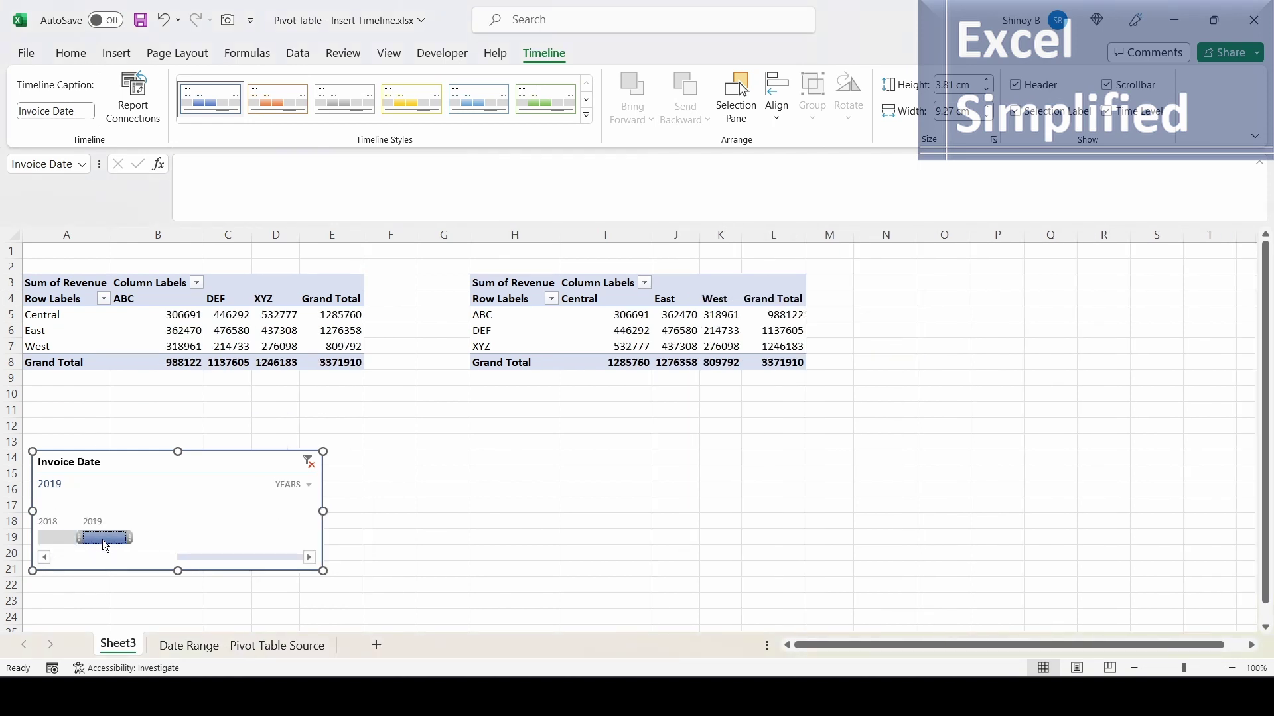
Step: Switch the timeline to months and step both tables' filter from Jan through May 2018
click(309, 485)
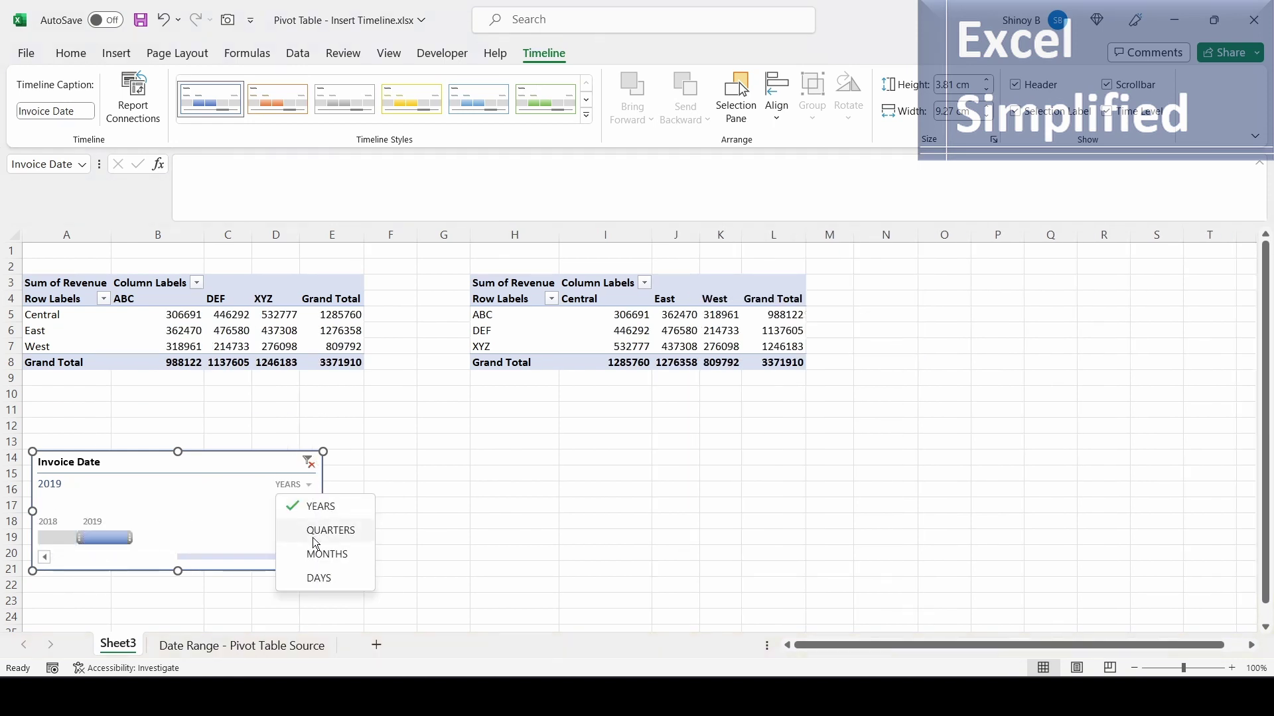
click(313, 548)
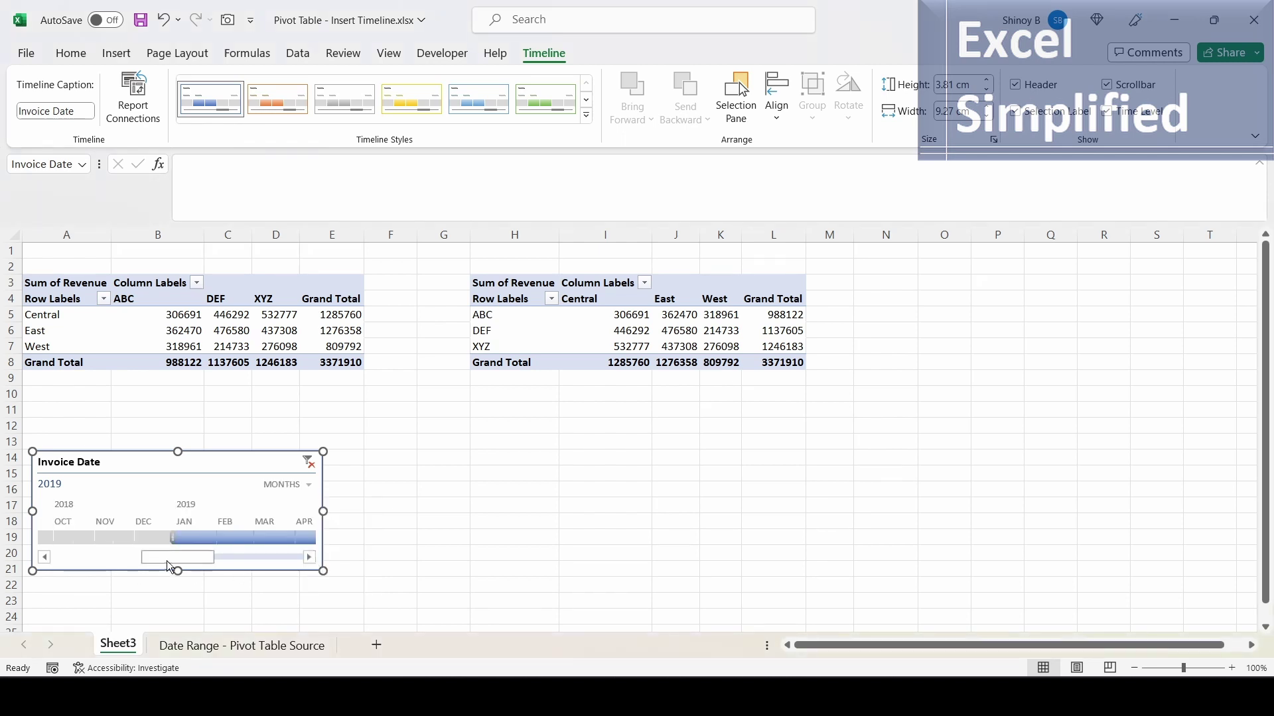
drag(156, 559, 42, 538)
click(44, 539)
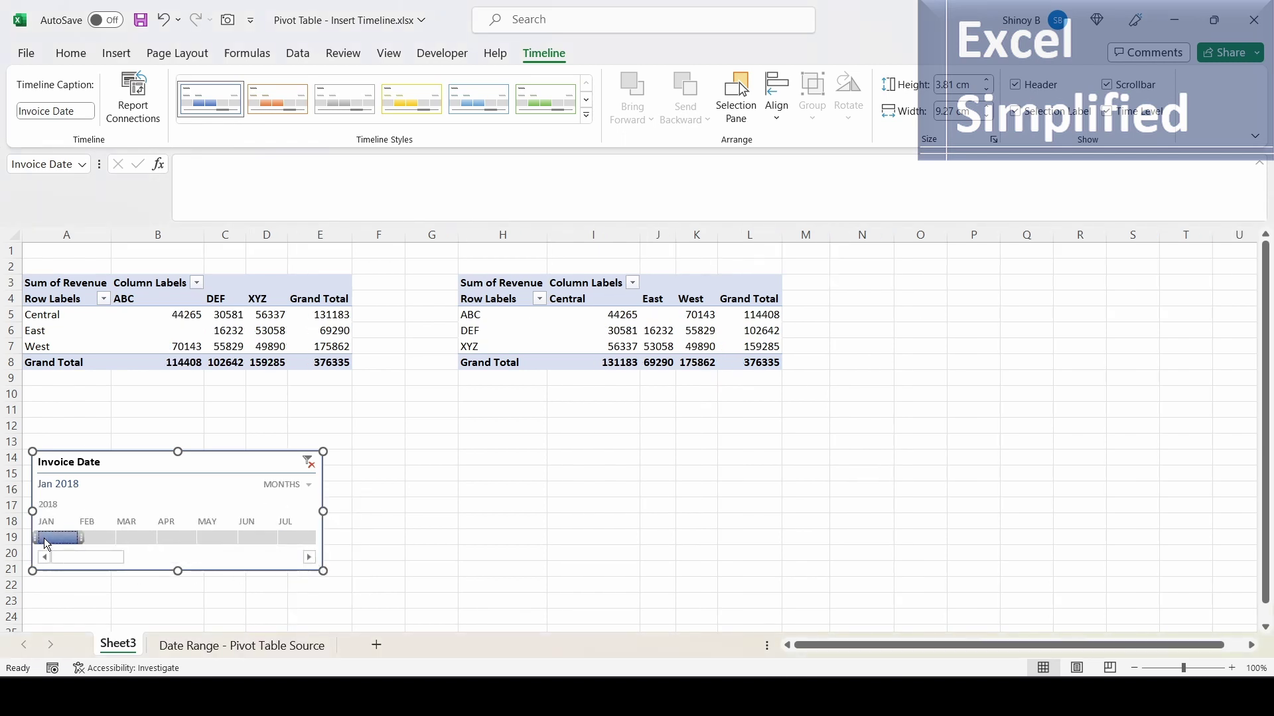
click(96, 537)
click(136, 539)
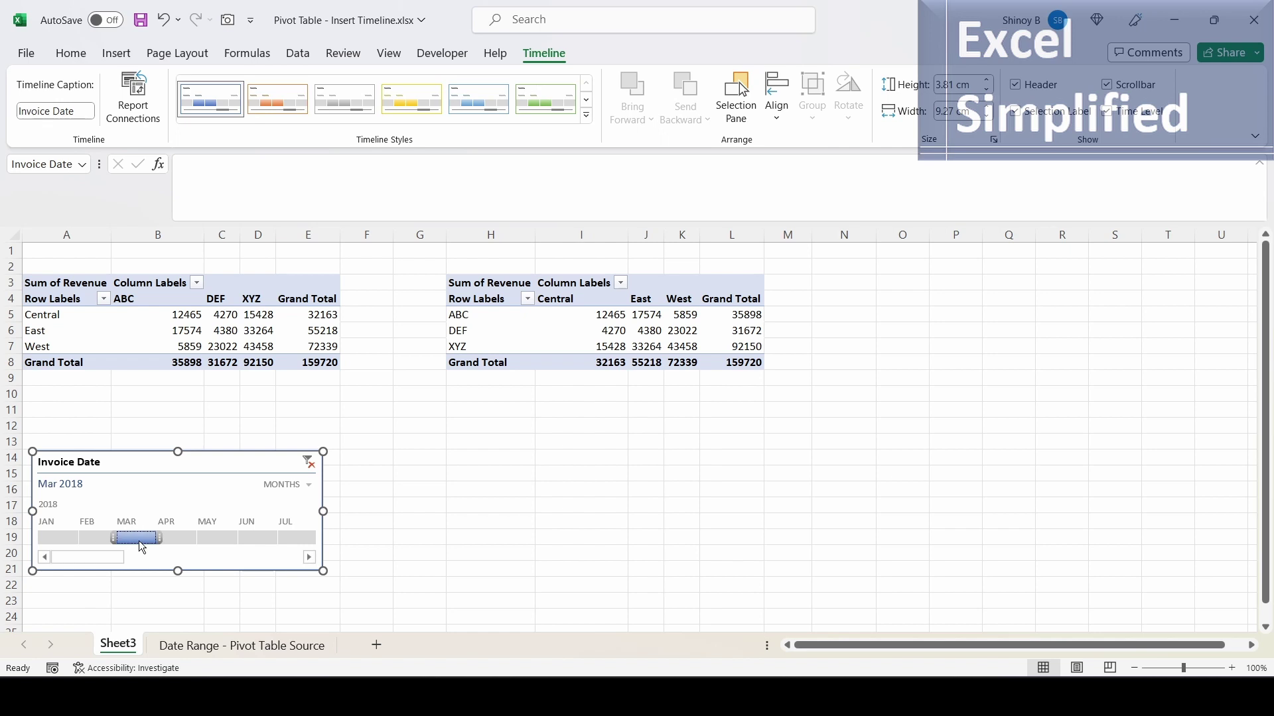
click(179, 539)
click(220, 538)
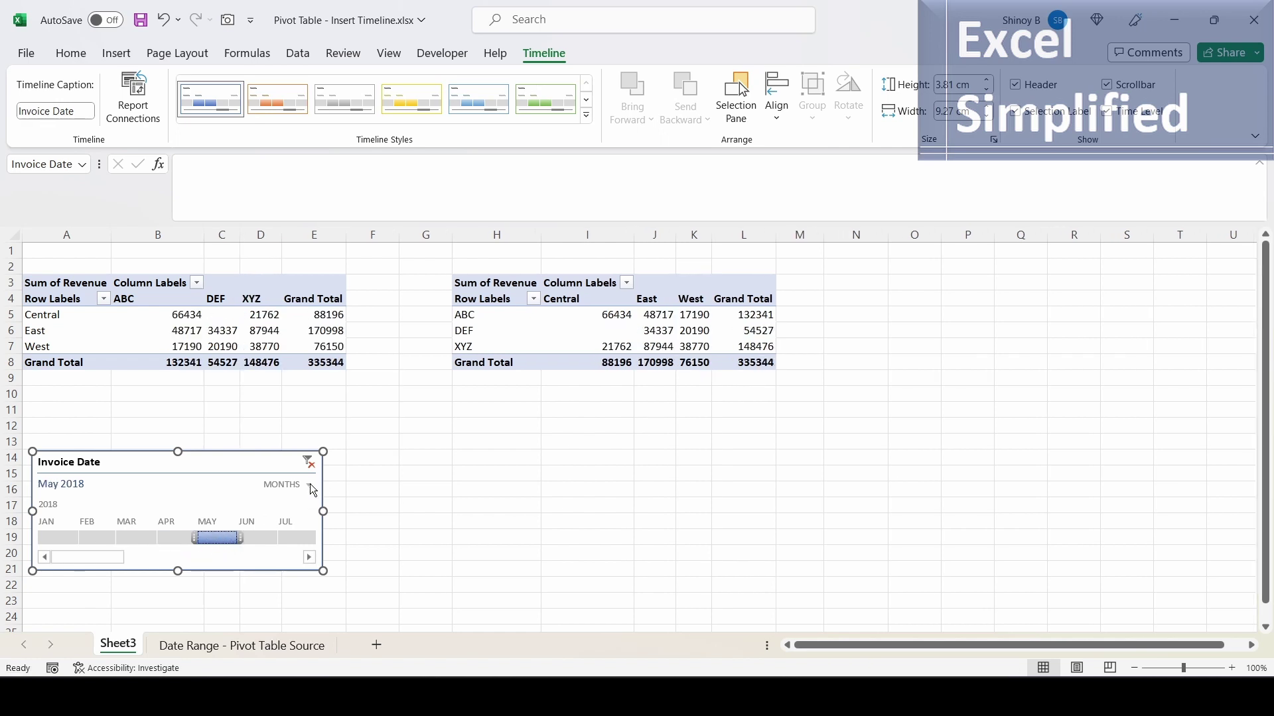
Step: Switch the timeline to days and filter both tables to Jan 1, 2018
click(308, 486)
click(307, 585)
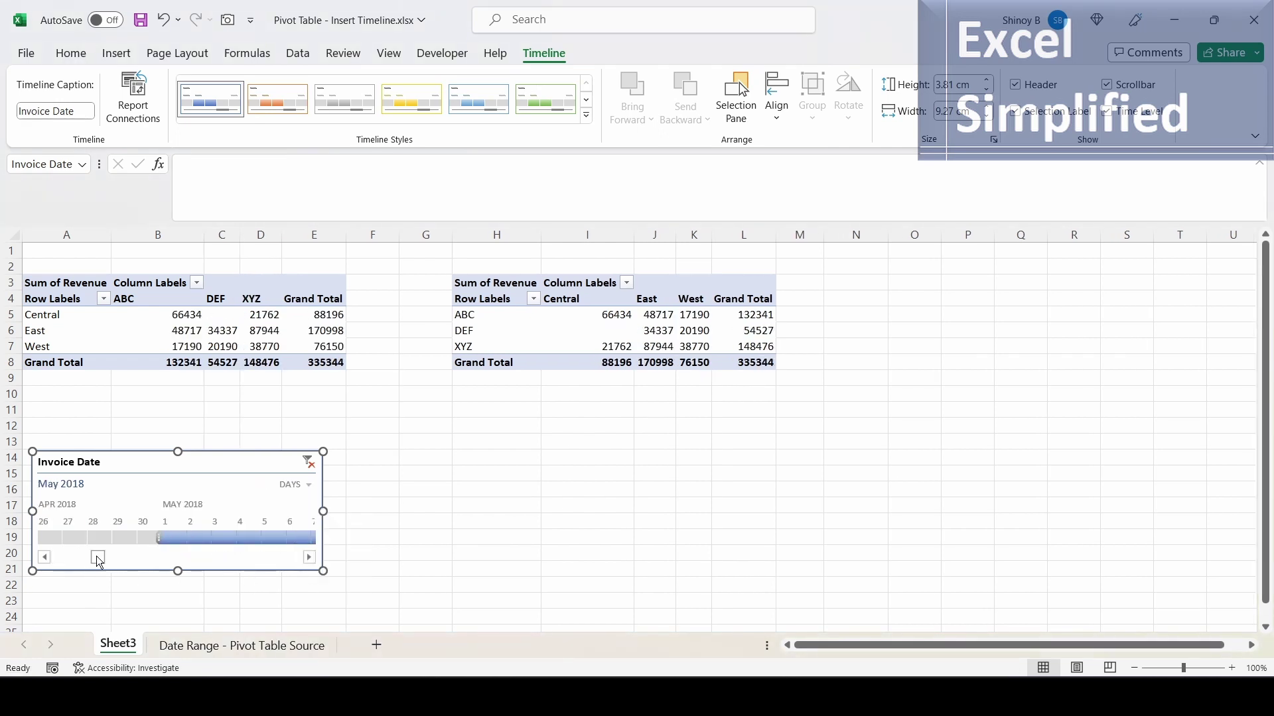
drag(99, 558, 56, 569)
click(50, 536)
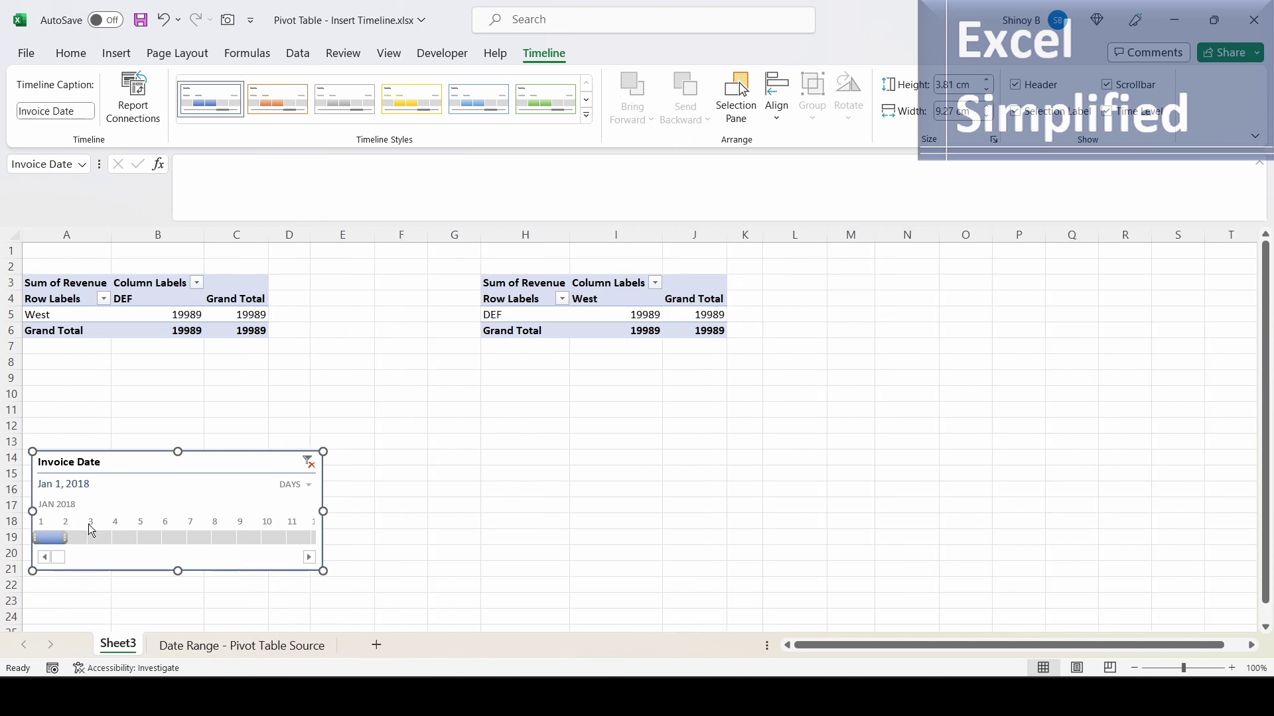